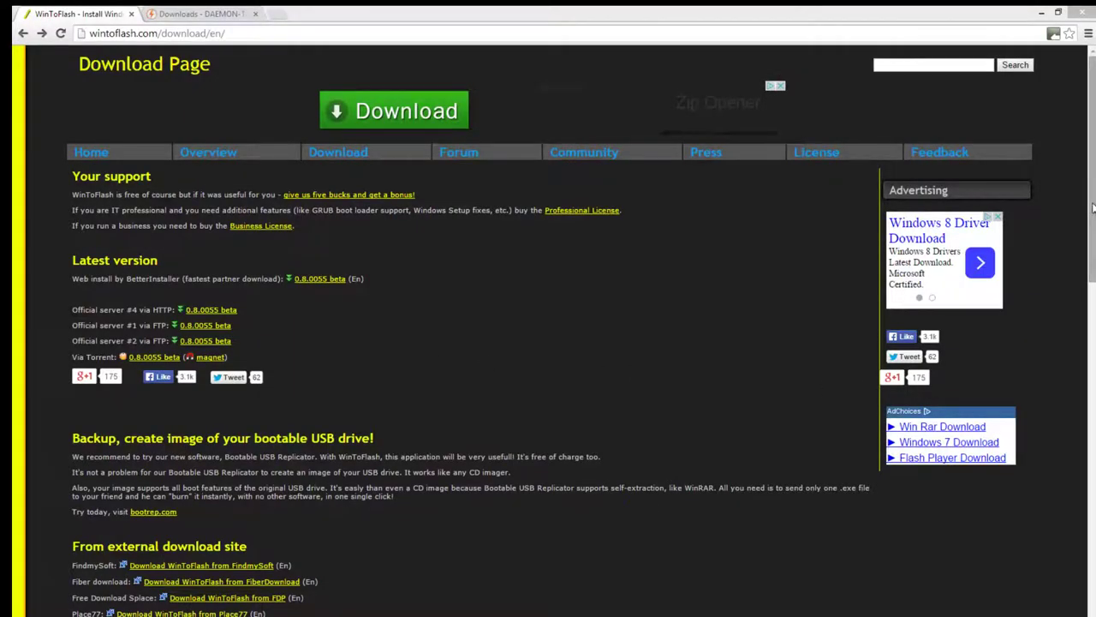
Download WinToFlash 0.8.0055 beta from Official server #4 via HTTP
{"action": "mouse_move", "coordinate": [1093, 152]}
{"action": "left_mouse_down"}
{"action": "mouse_move", "coordinate": [1093, 213]}
{"action": "mouse_move", "coordinate": [1092, 152]}
{"action": "left_mouse_up"}
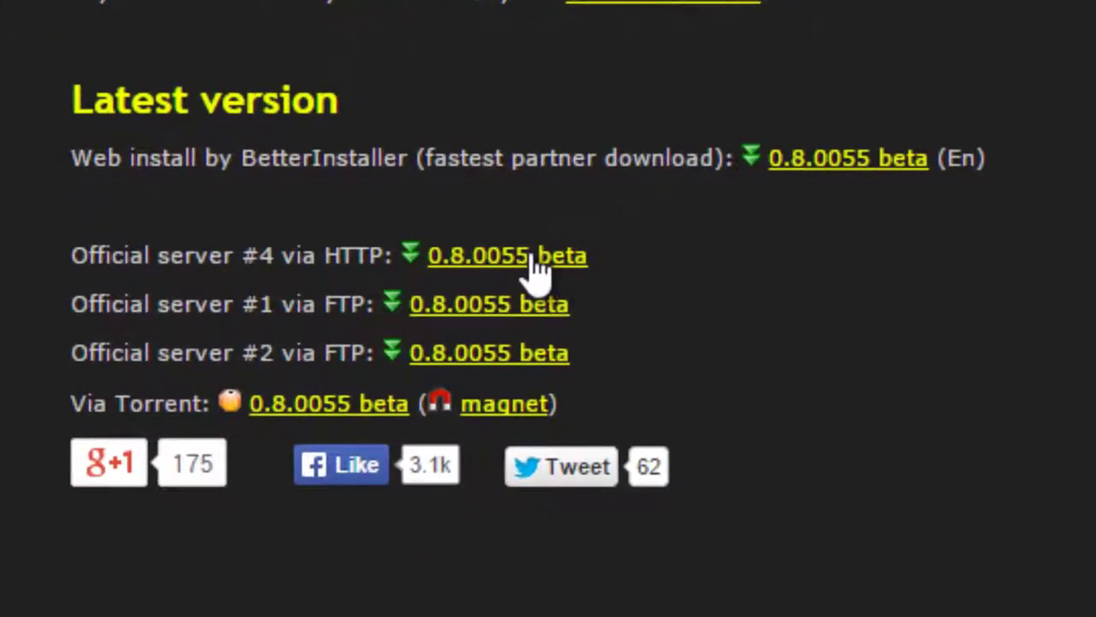
{"action": "left_click", "coordinate": [532, 259]}
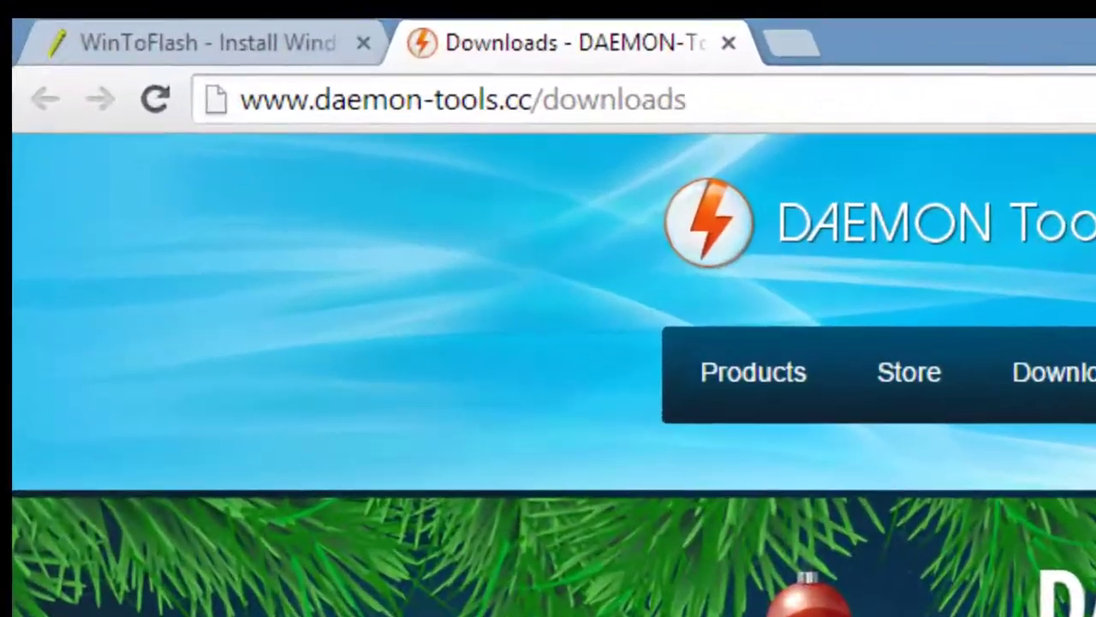
Download the DAEMON Tools Ultra 3 trial from the DAEMON Tools downloads page and return to the desktop
{"action": "scroll", "coordinate": [943, 262], "scroll_direction": "down", "scroll_amount": 5}
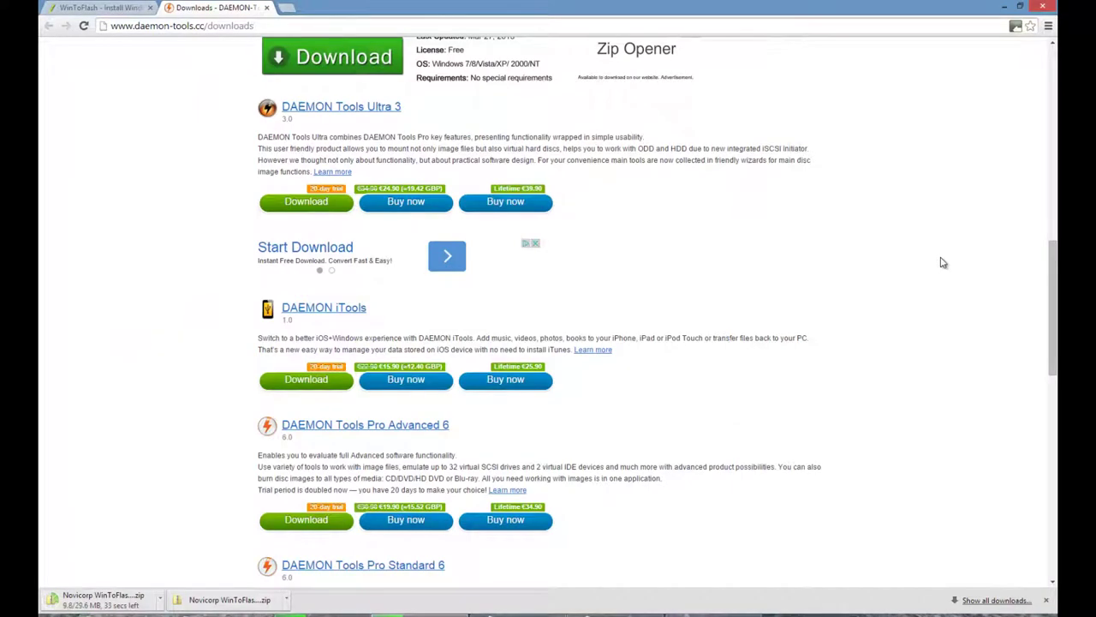
{"action": "scroll", "coordinate": [942, 262], "scroll_direction": "down", "scroll_amount": 3}
{"action": "scroll", "coordinate": [942, 262], "scroll_direction": "up", "scroll_amount": 3}
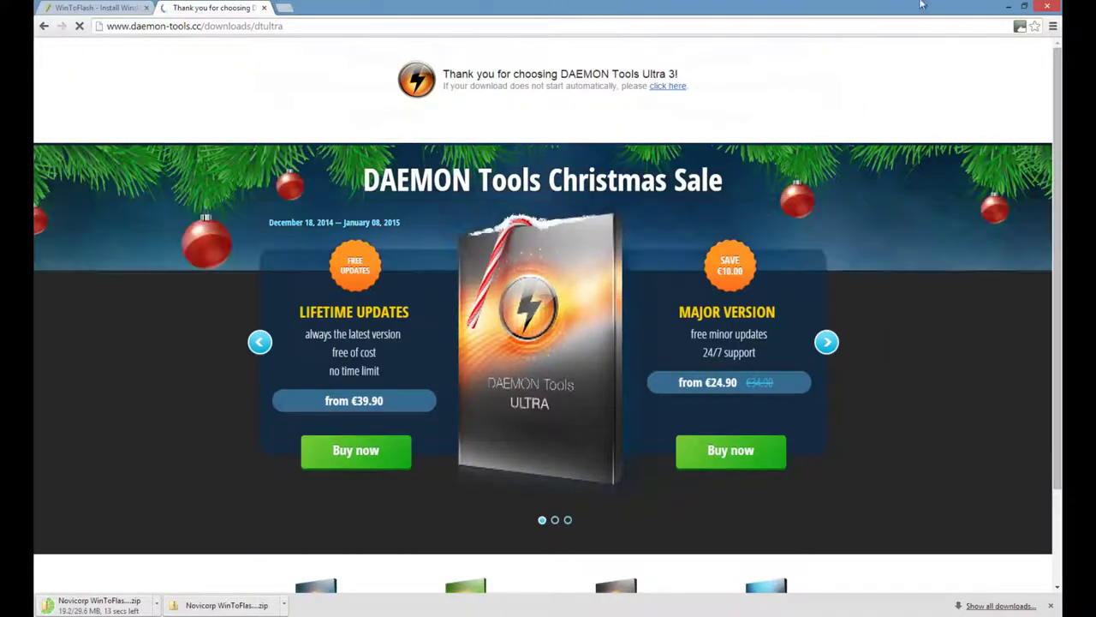
{"action": "left_click", "coordinate": [1012, 7]}
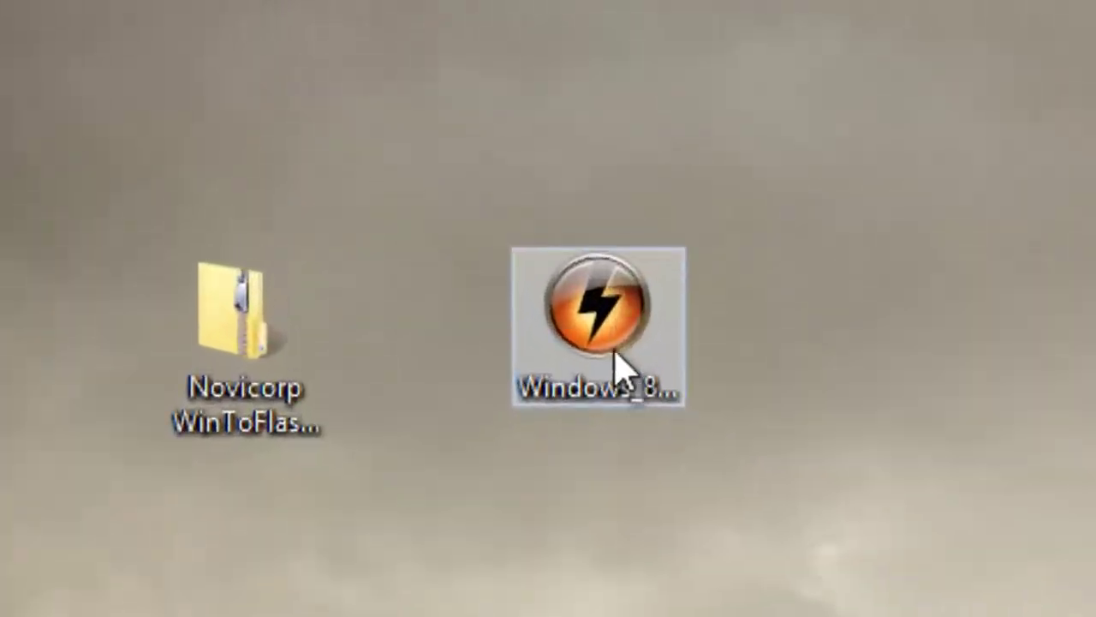
Mount the Windows_8.1_Pro_X64_Activated ISO from the desktop and locate its virtual BD-ROM drive in This PC
{"action": "left_click", "coordinate": [410, 116]}
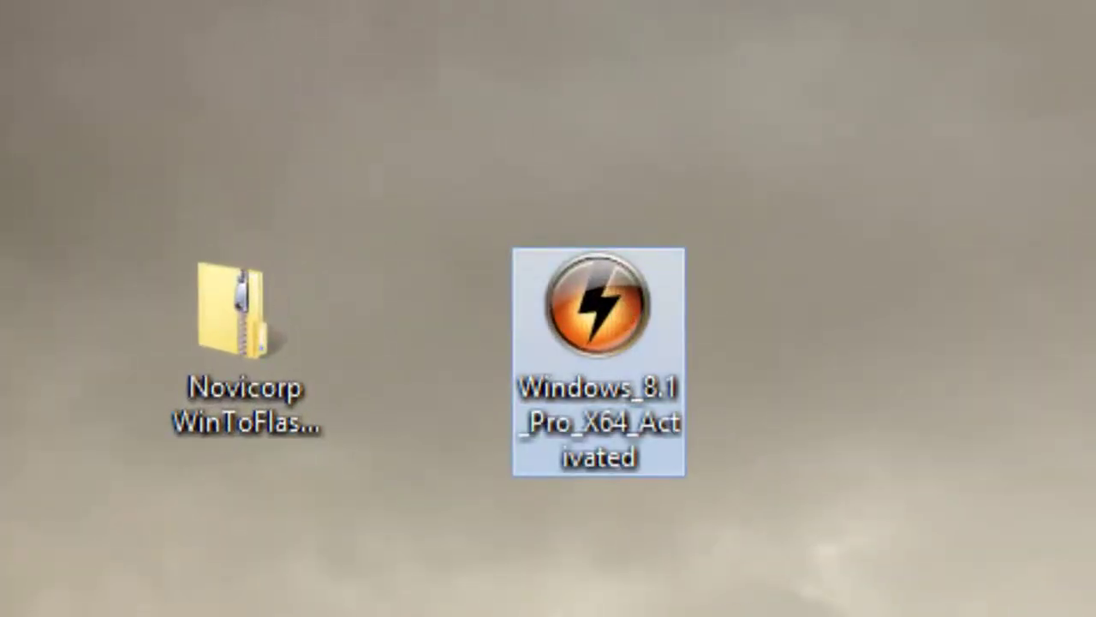
{"action": "left_click", "coordinate": [208, 288]}
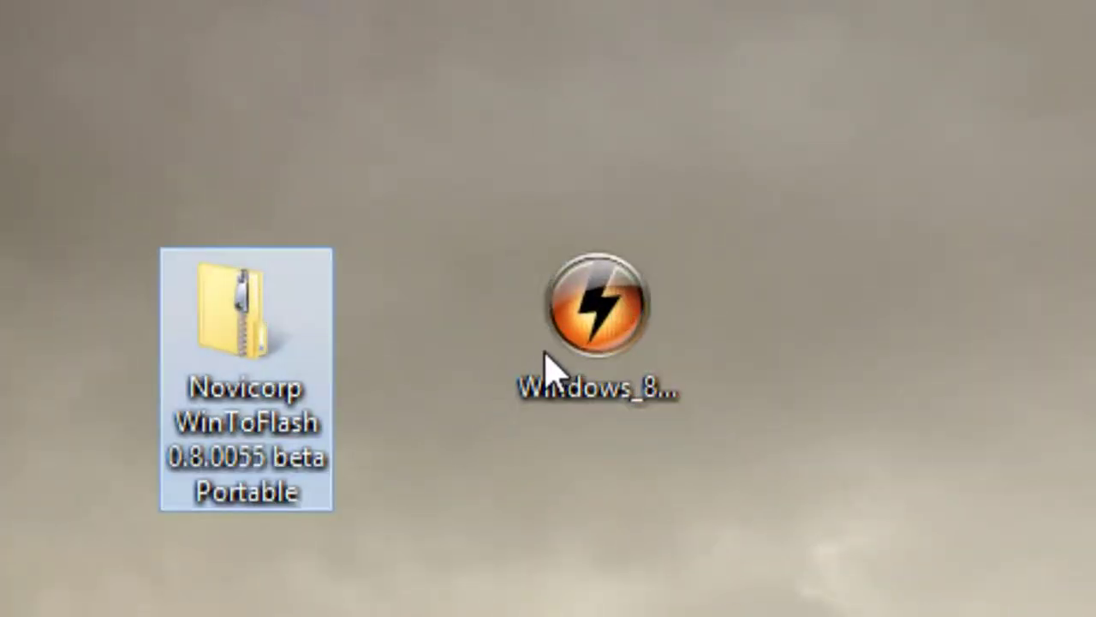
{"action": "double_click", "coordinate": [651, 321]}
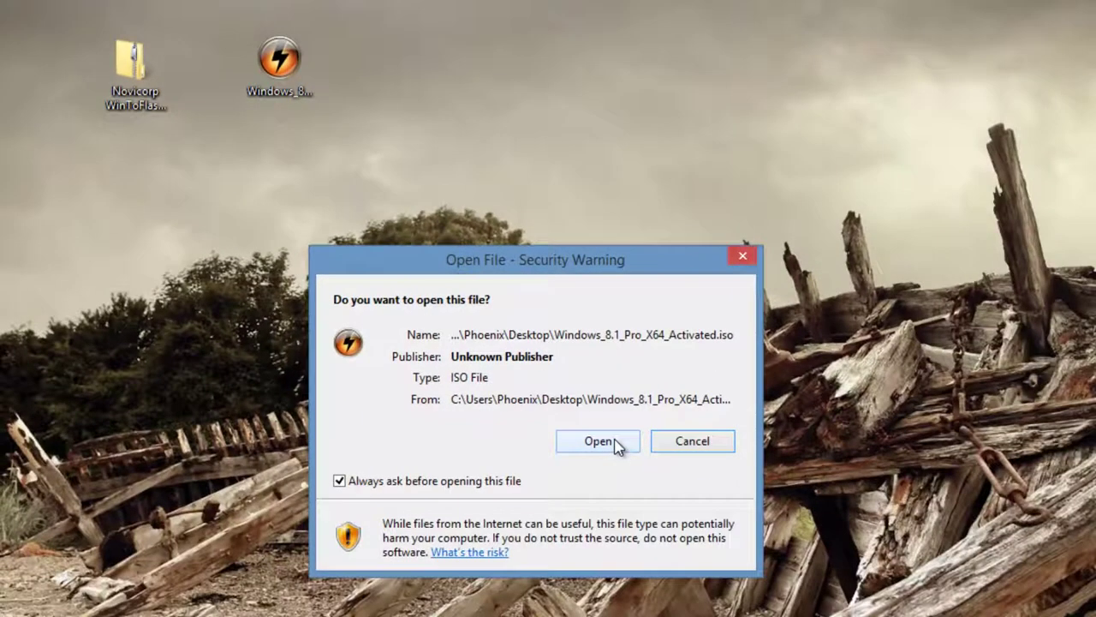
{"action": "left_click", "coordinate": [617, 442]}
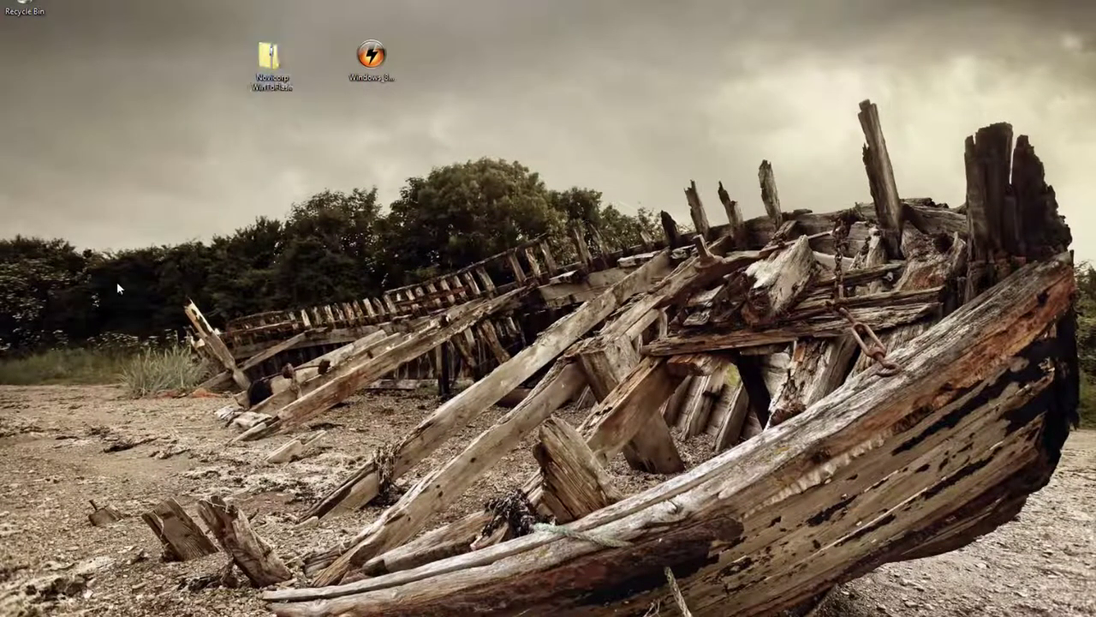
{"action": "key", "text": "super+e"}
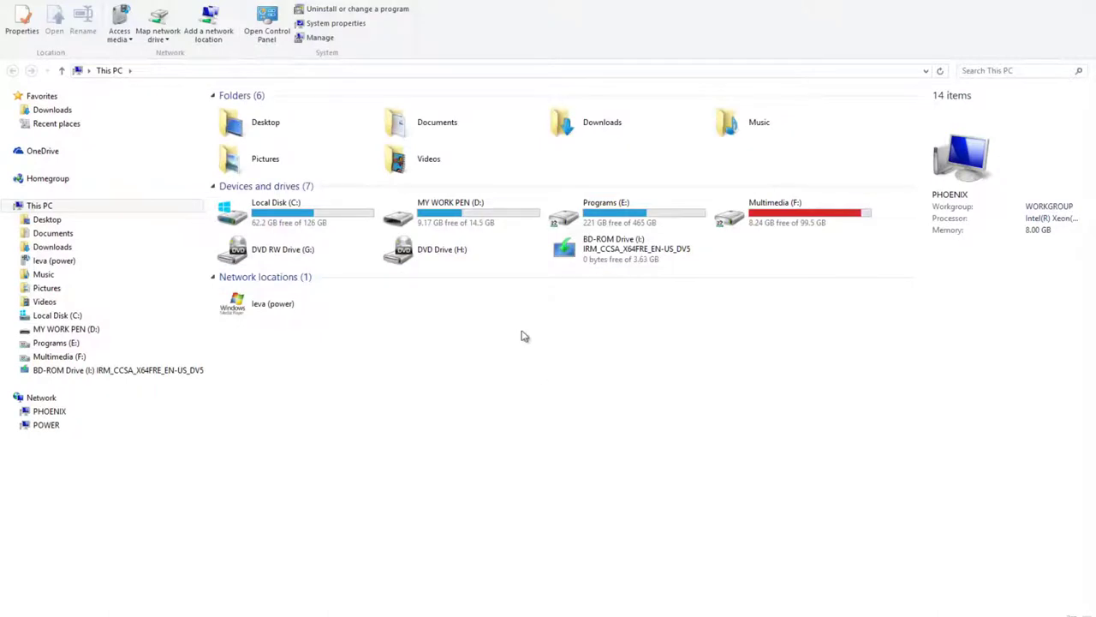
{"action": "left_click", "coordinate": [625, 245]}
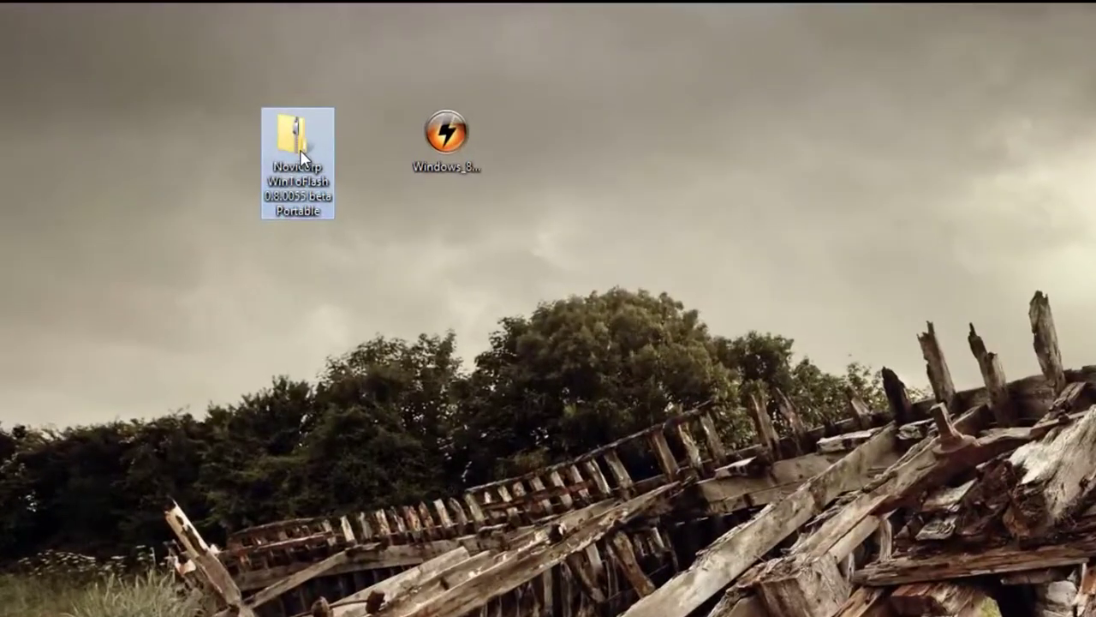
Extract the Novicorp WinToFlash 0.8.0055 beta Portable archive to its default folder on the desktop
{"action": "right_click", "coordinate": [280, 84]}
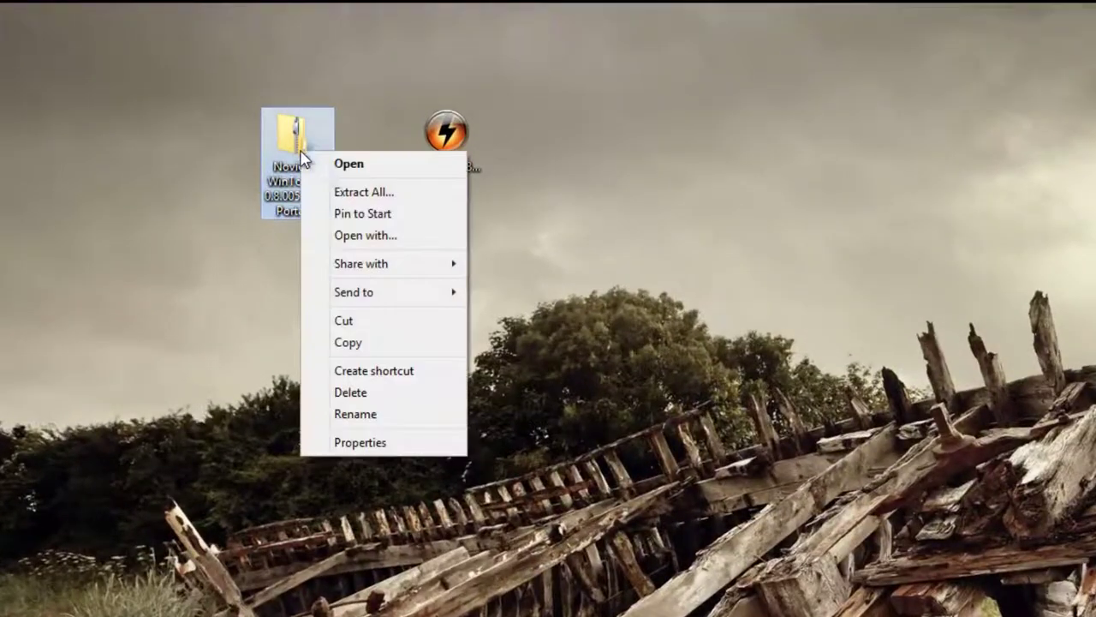
{"action": "left_click", "coordinate": [383, 193]}
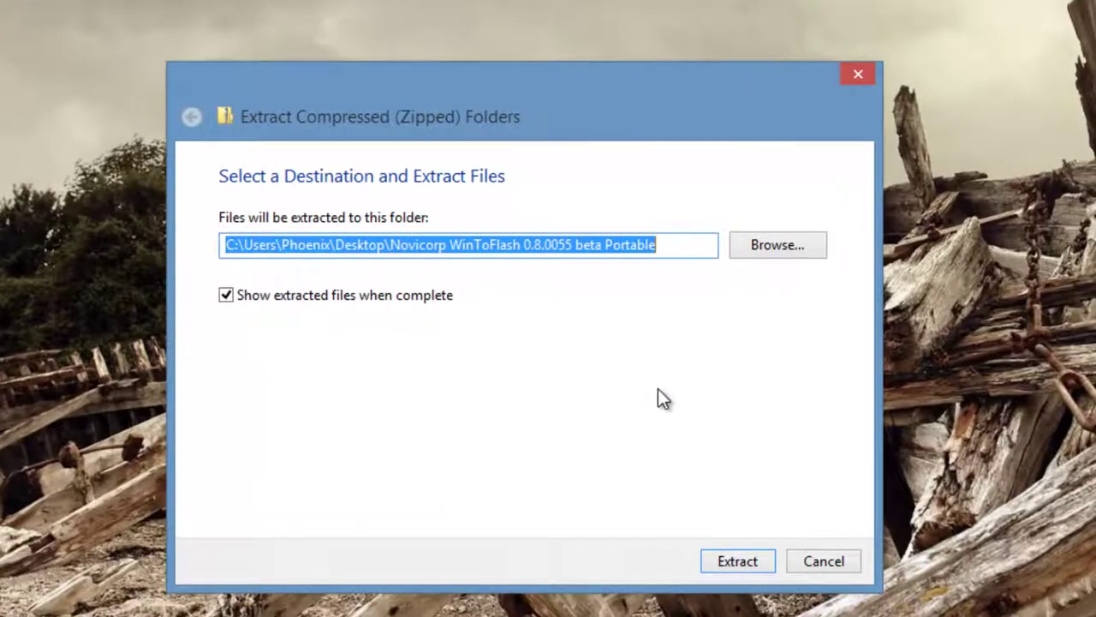
{"action": "left_click", "coordinate": [739, 559]}
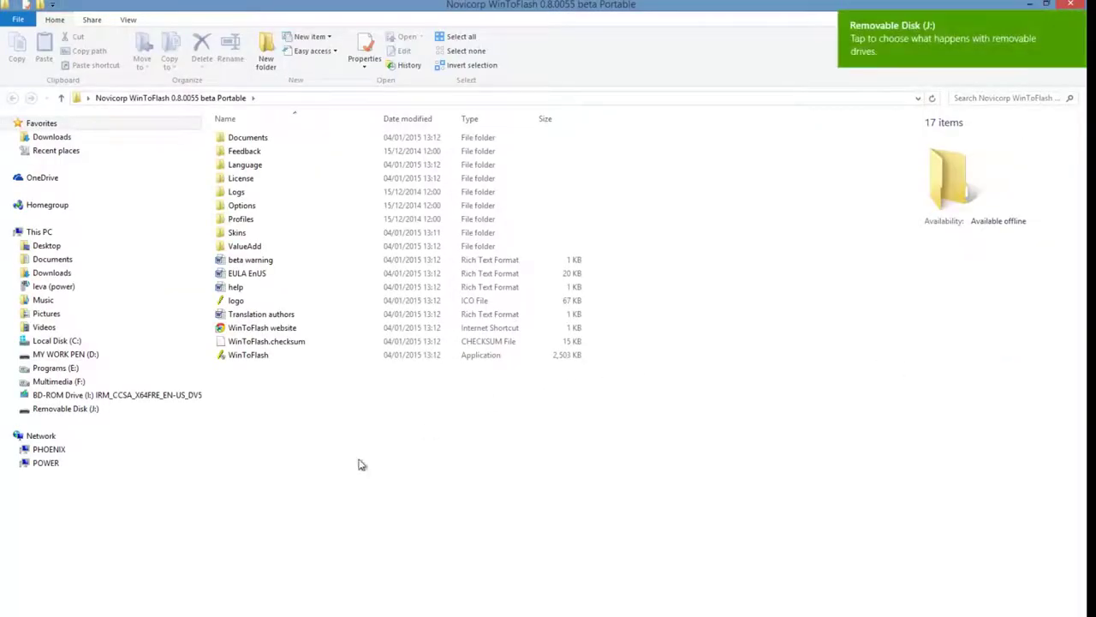
Check the contents and capacity of Removable Disk (J:) in File Explorer, then minimize the window
{"action": "left_click", "coordinate": [54, 410]}
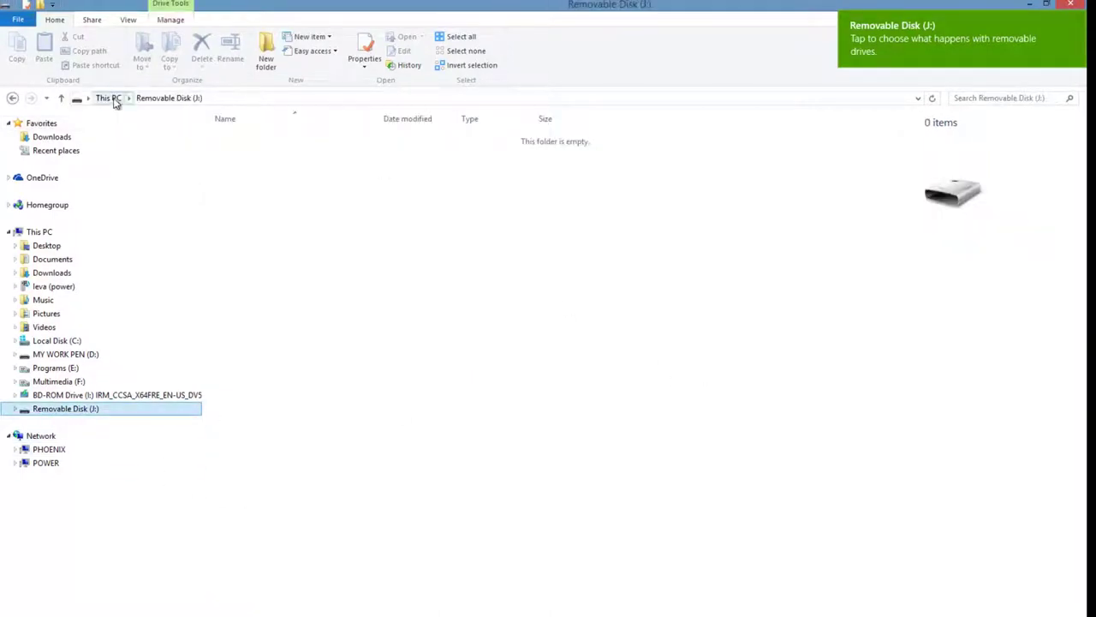
{"action": "left_click", "coordinate": [112, 99]}
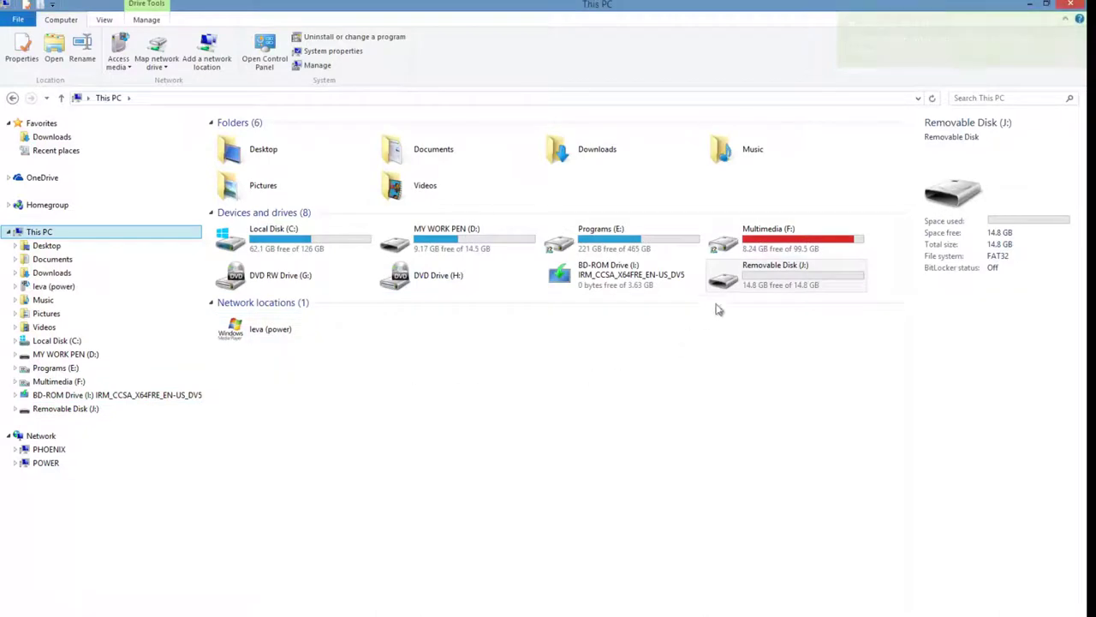
{"action": "left_click", "coordinate": [755, 287]}
{"action": "double_click", "coordinate": [755, 287]}
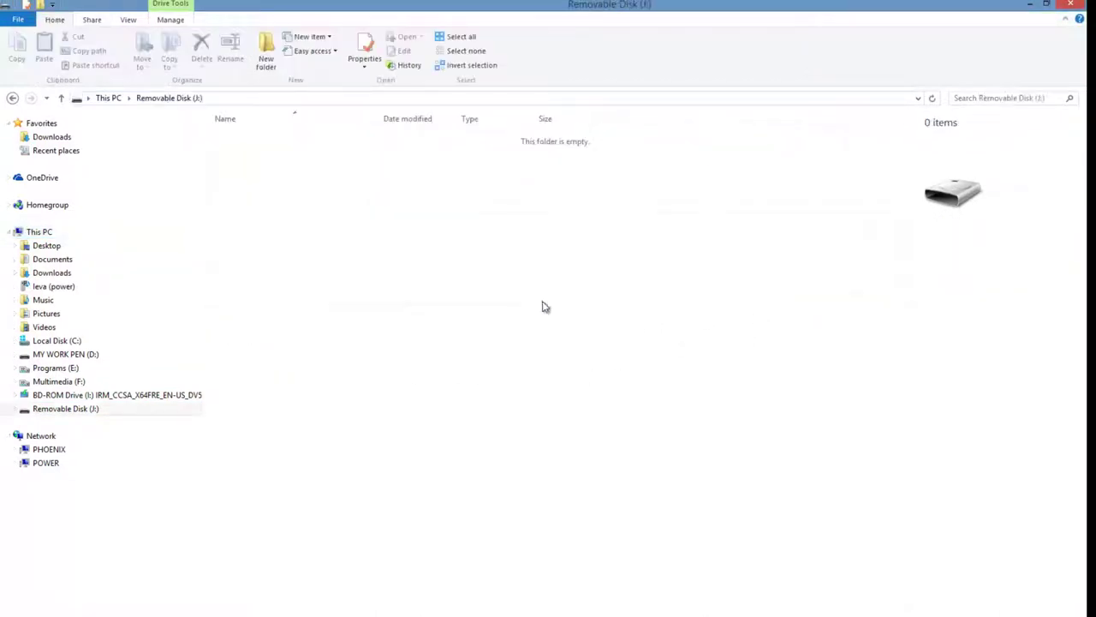
{"action": "left_click", "coordinate": [13, 99]}
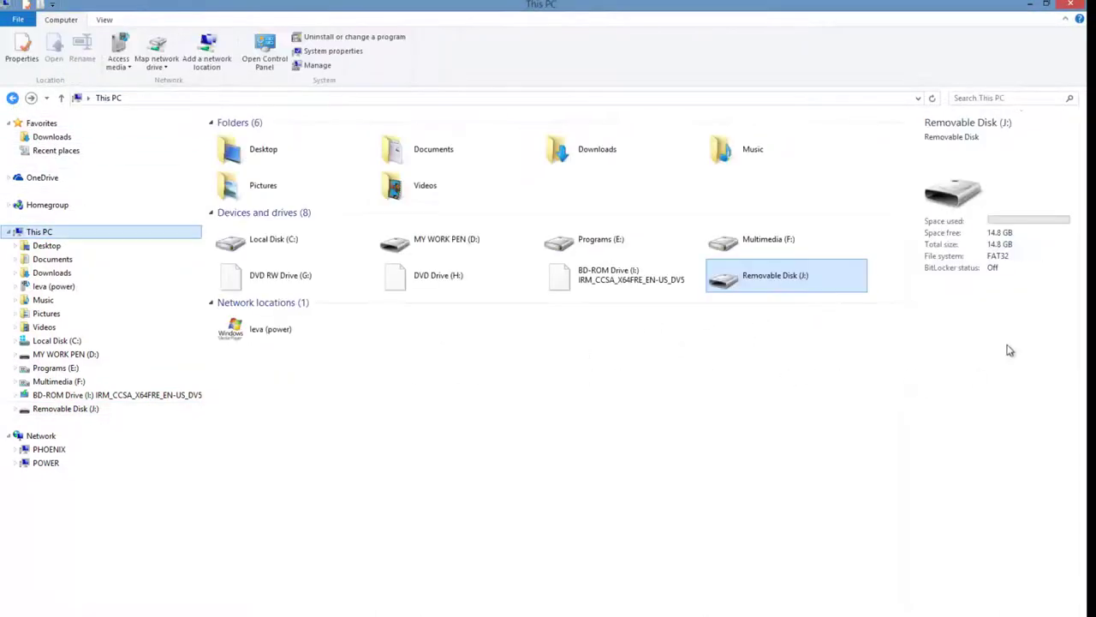
{"action": "left_click", "coordinate": [1033, 7]}
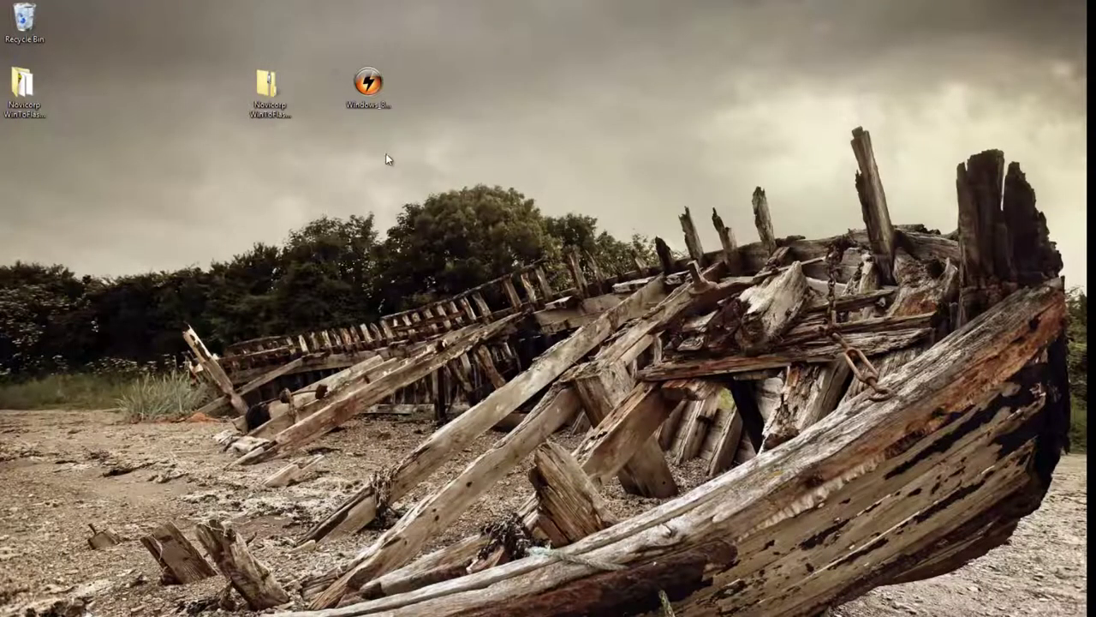
Launch WinToFlash from the extracted desktop folder and accept the EULA in the First start wizard
{"action": "double_click", "coordinate": [22, 86]}
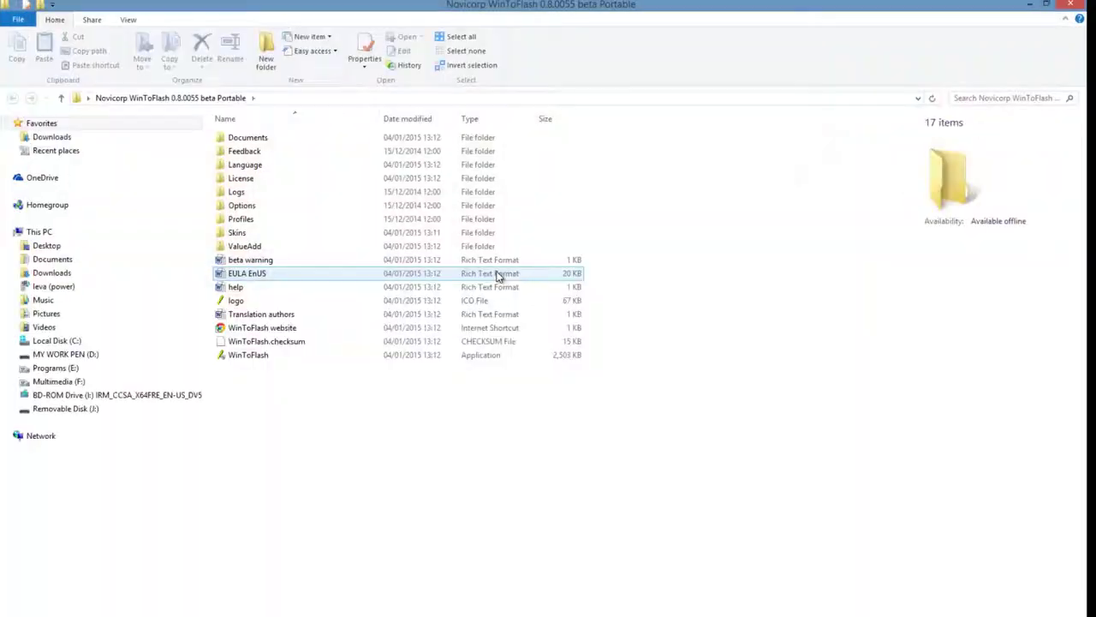
{"action": "double_click", "coordinate": [247, 357]}
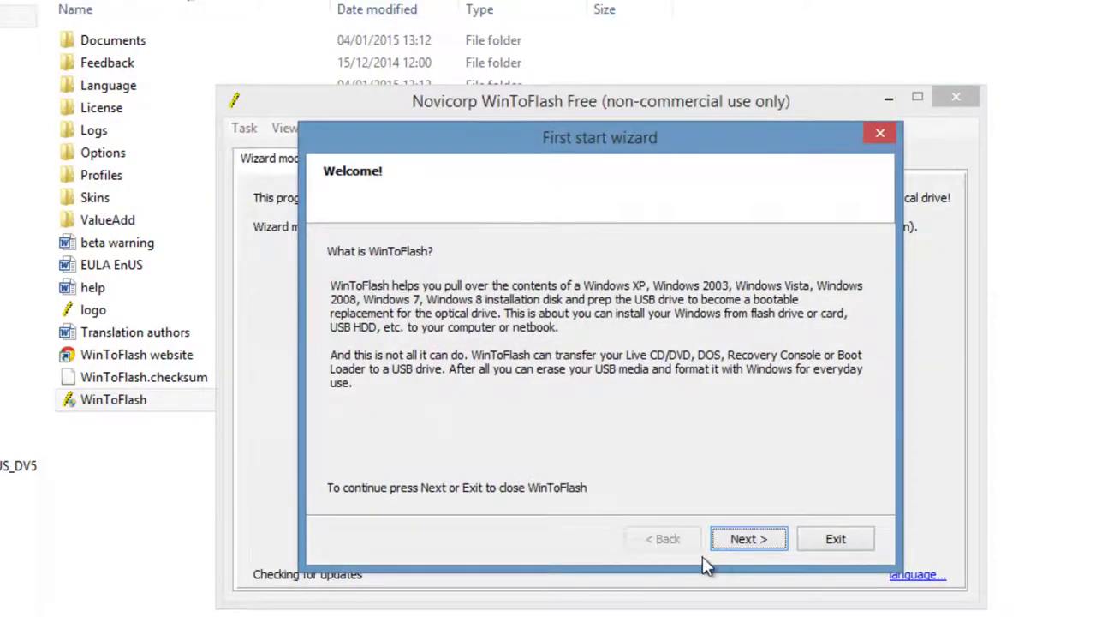
{"action": "left_click", "coordinate": [752, 540]}
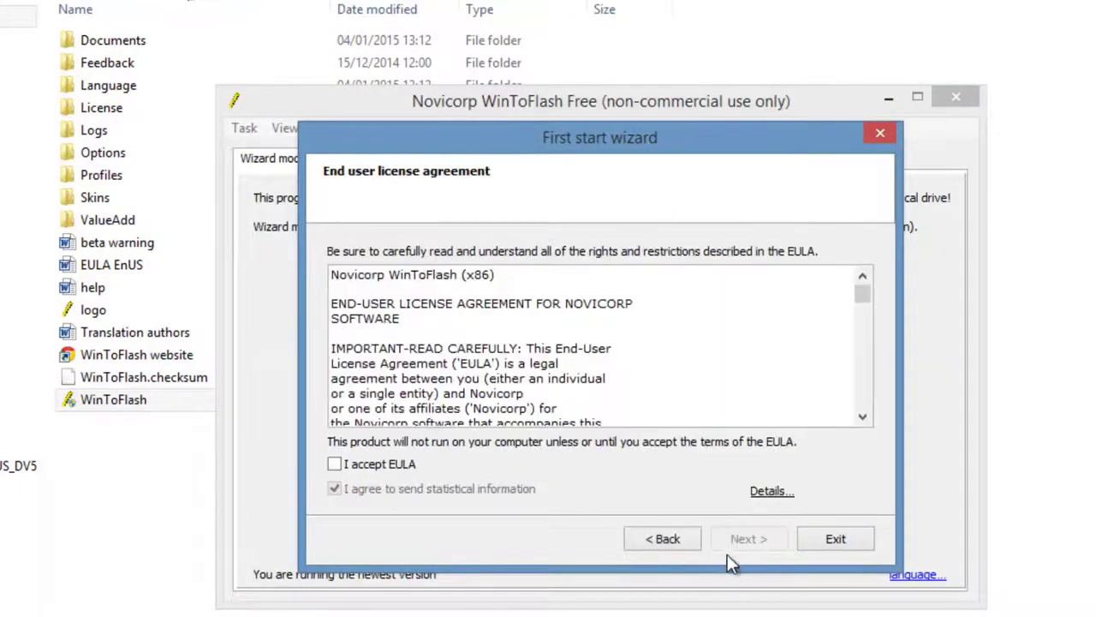
{"action": "left_click", "coordinate": [347, 465]}
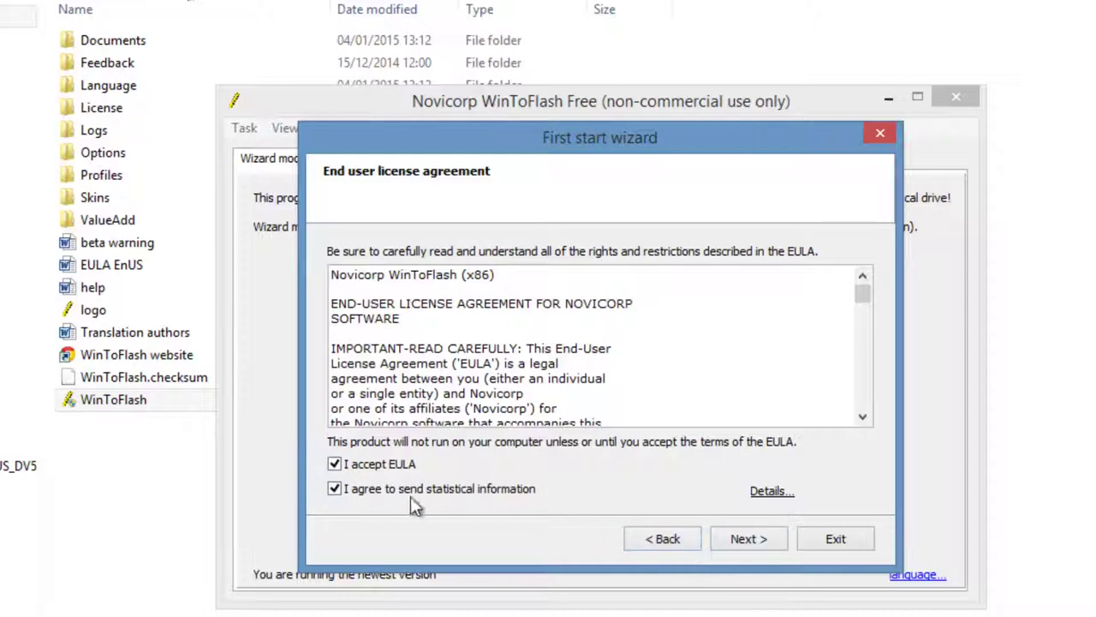
{"action": "left_click", "coordinate": [353, 495]}
{"action": "left_click", "coordinate": [754, 537]}
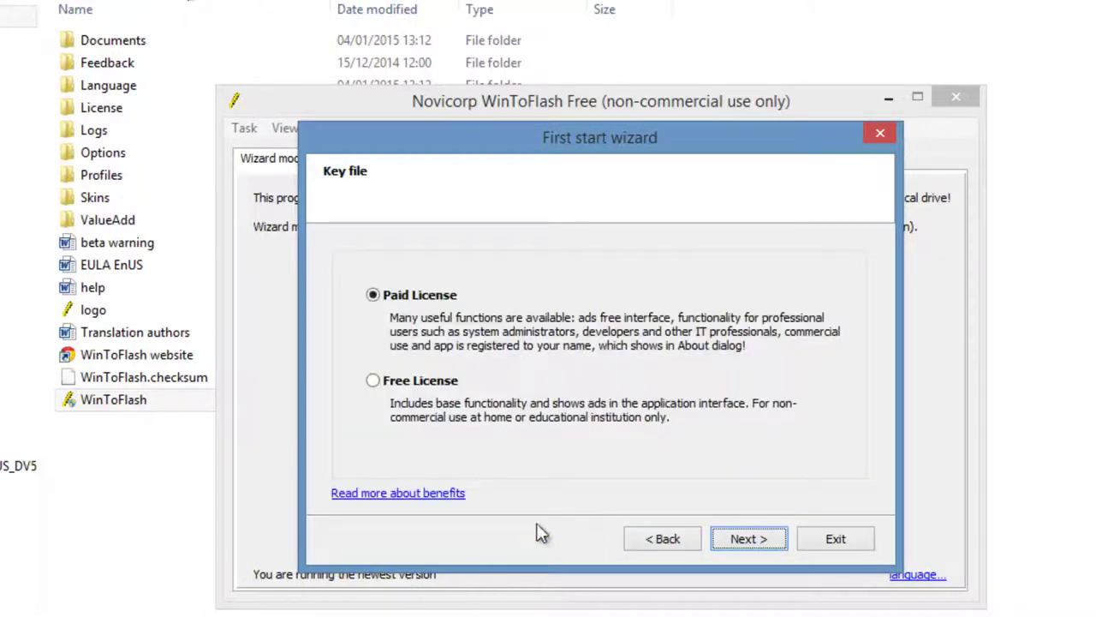
Choose the Free License and the recommended Quick Setup, and complete the First start wizard
{"action": "left_click", "coordinate": [424, 381]}
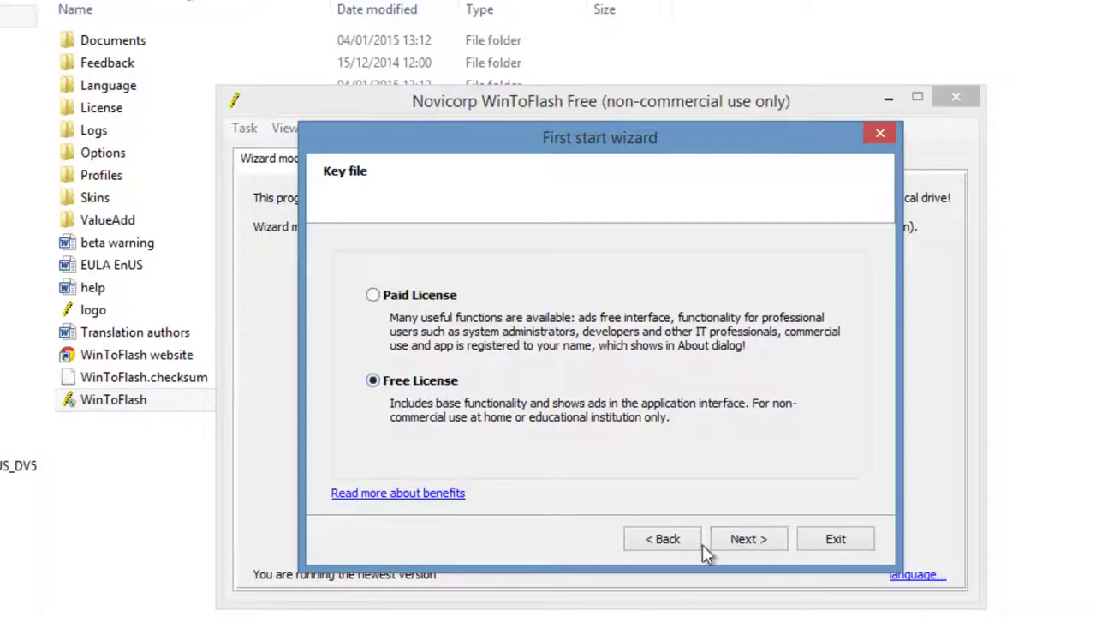
{"action": "left_click", "coordinate": [746, 538]}
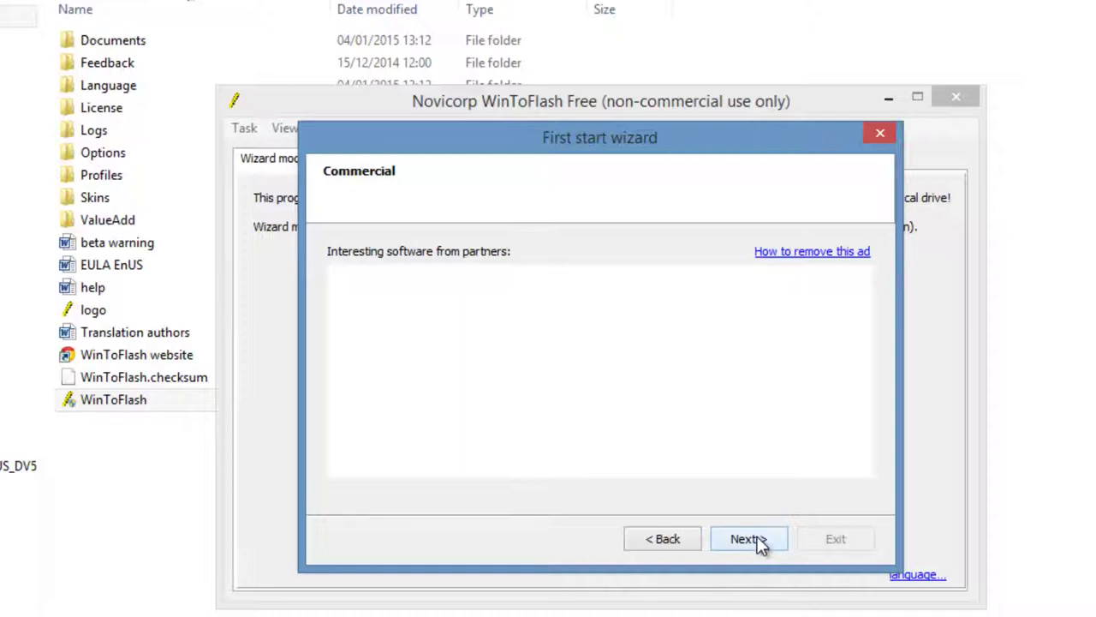
{"action": "left_click", "coordinate": [745, 538]}
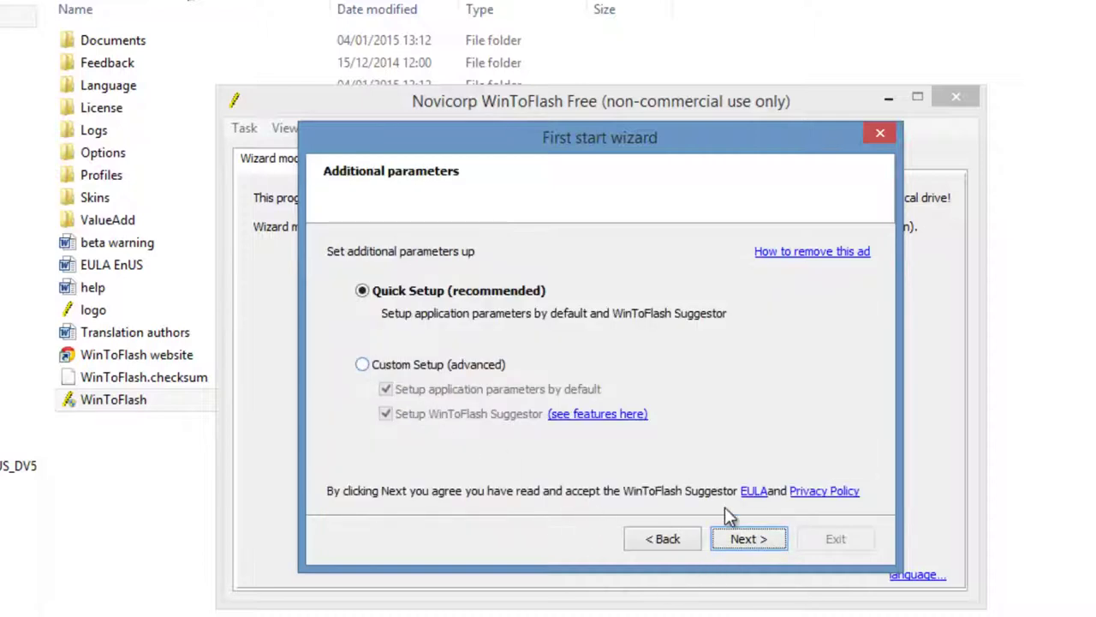
{"action": "left_click", "coordinate": [745, 539]}
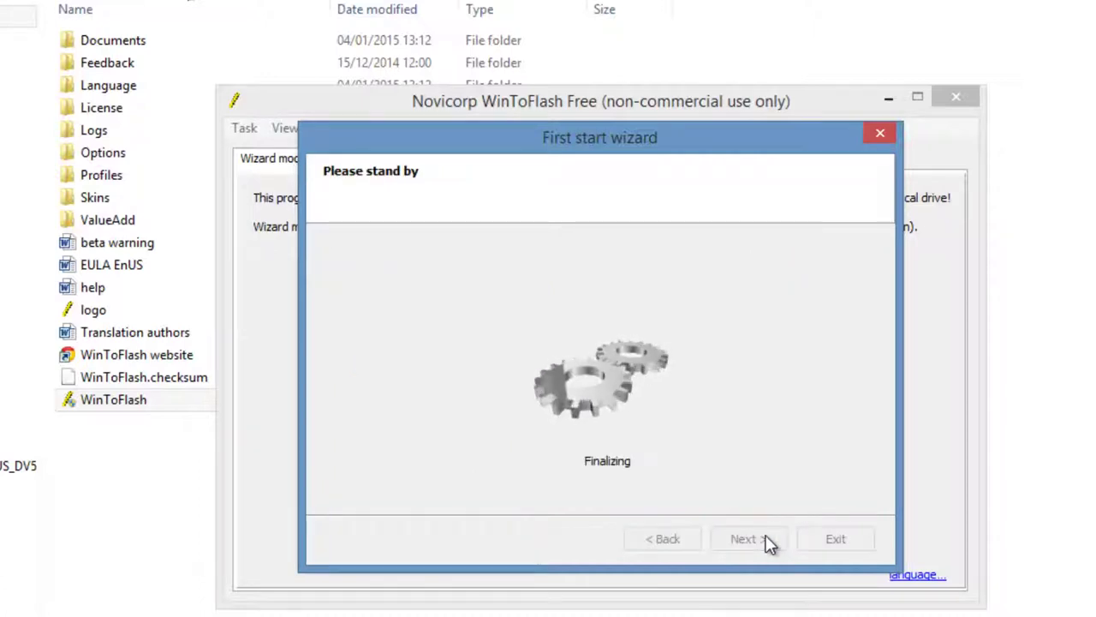
{"action": "left_click", "coordinate": [746, 536]}
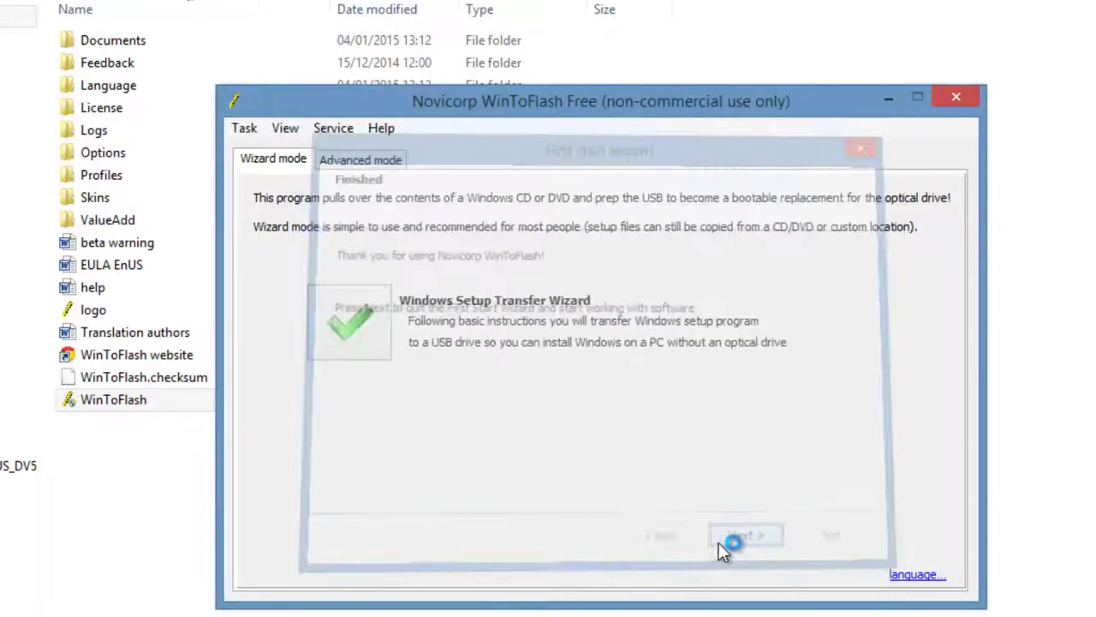
Start the Windows Setup Transfer Wizard and set the Windows files path to BD-ROM Drive (I:)
{"action": "left_click", "coordinate": [358, 328]}
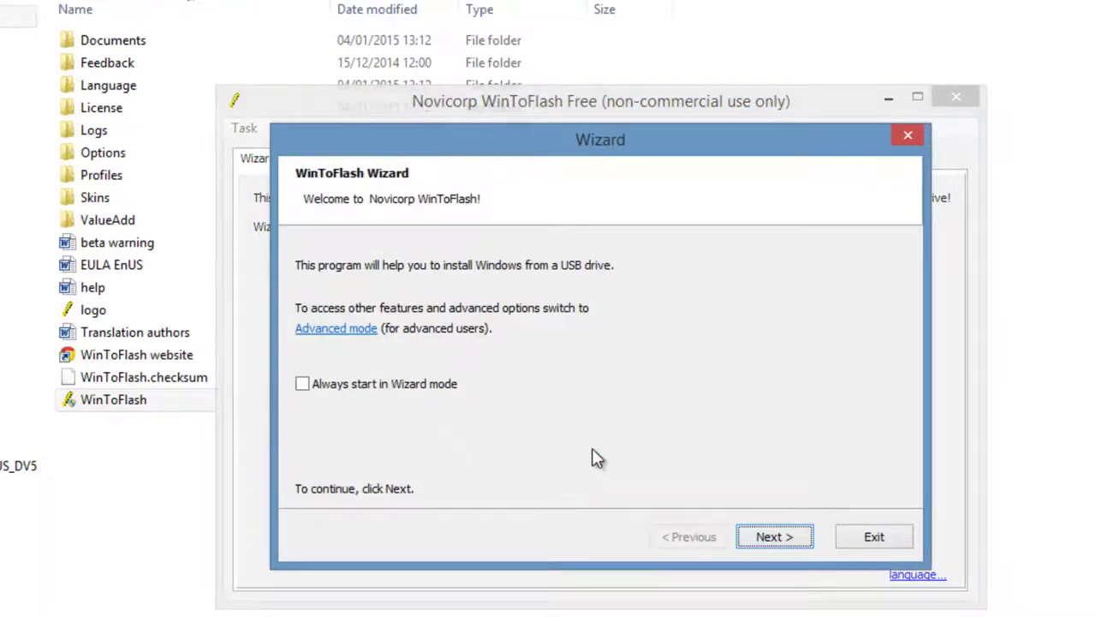
{"action": "left_click", "coordinate": [789, 534]}
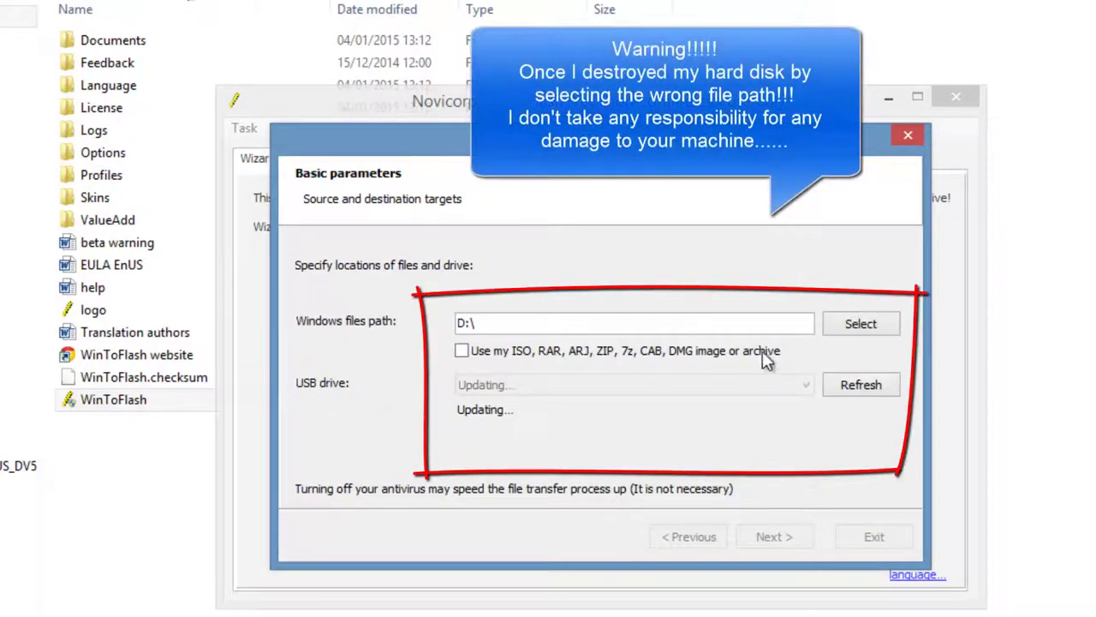
{"action": "left_click", "coordinate": [861, 325]}
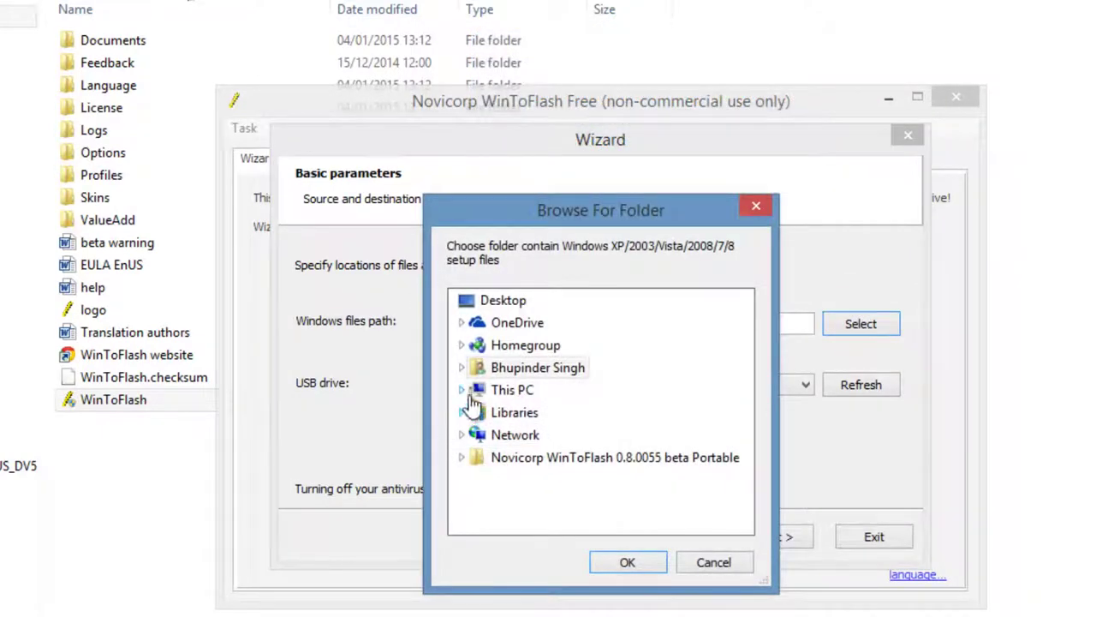
{"action": "left_click", "coordinate": [462, 390]}
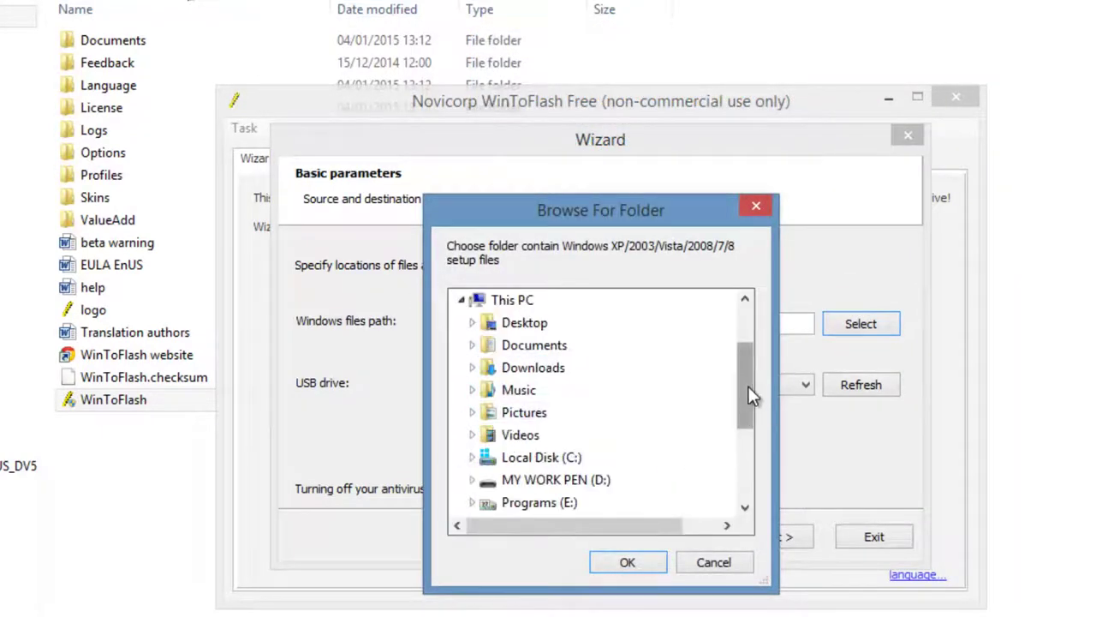
{"action": "left_click_drag", "start_coordinate": [749, 386], "coordinate": [746, 448]}
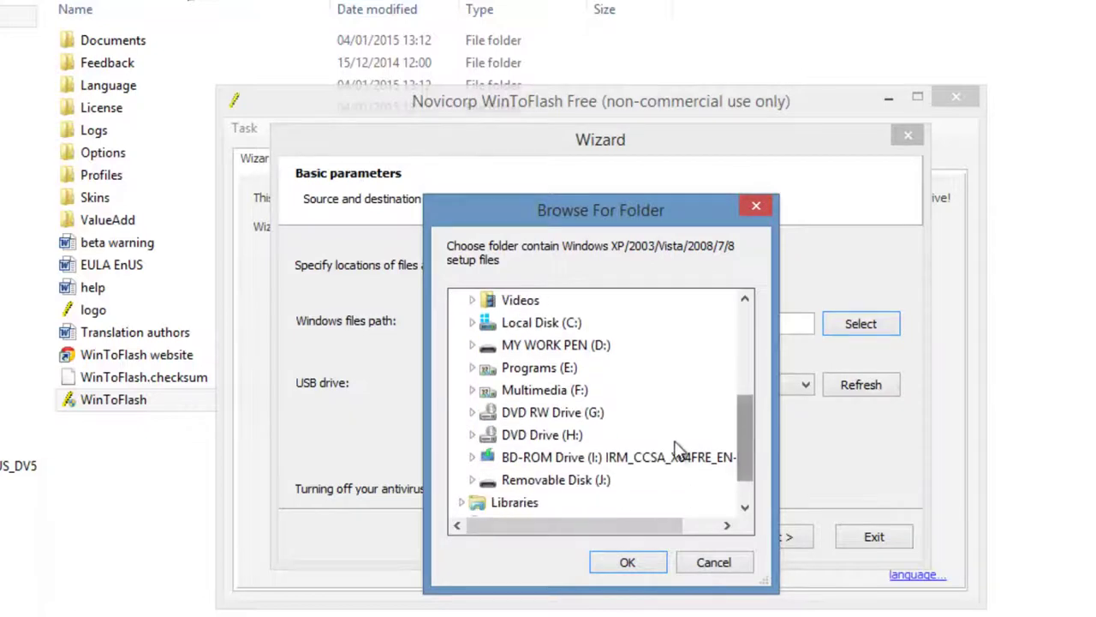
{"action": "left_click", "coordinate": [612, 458]}
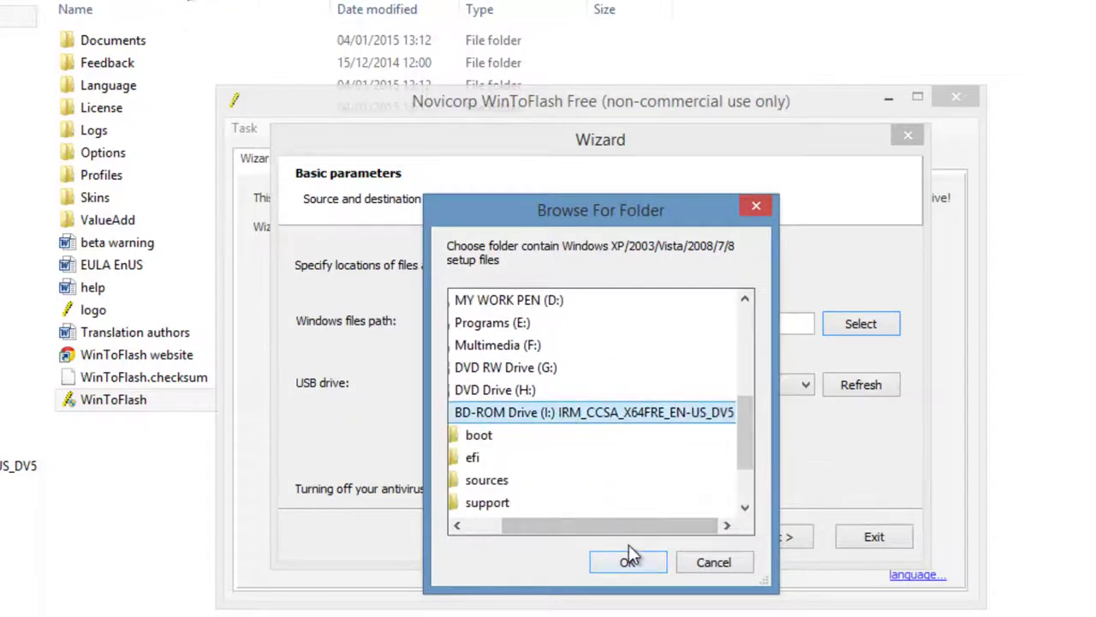
{"action": "left_click_drag", "start_coordinate": [620, 535], "coordinate": [449, 523]}
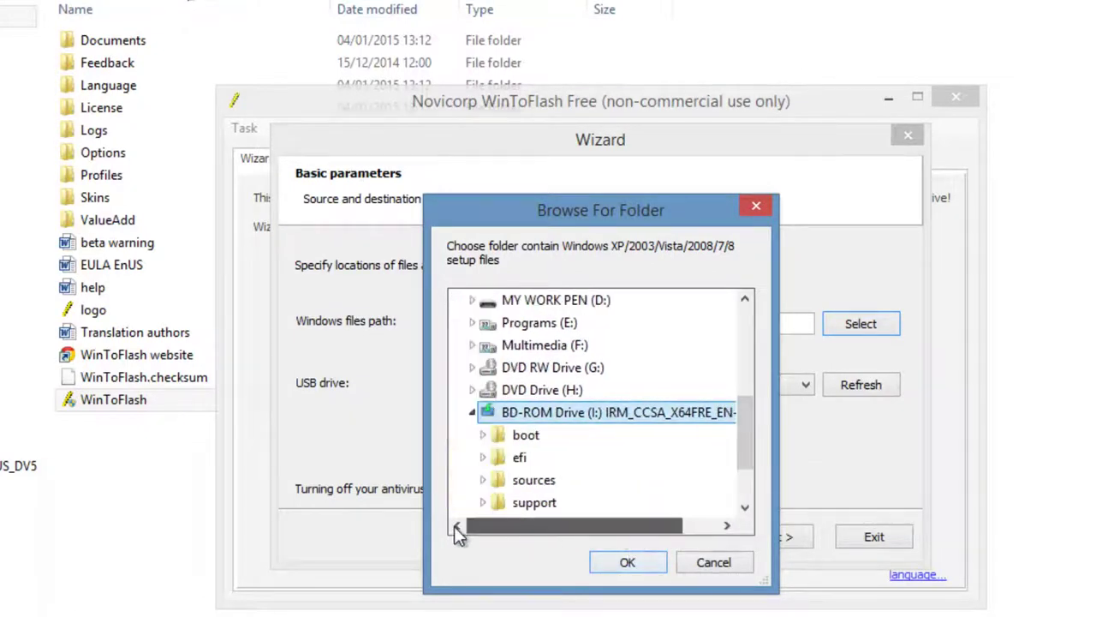
{"action": "left_click", "coordinate": [635, 561]}
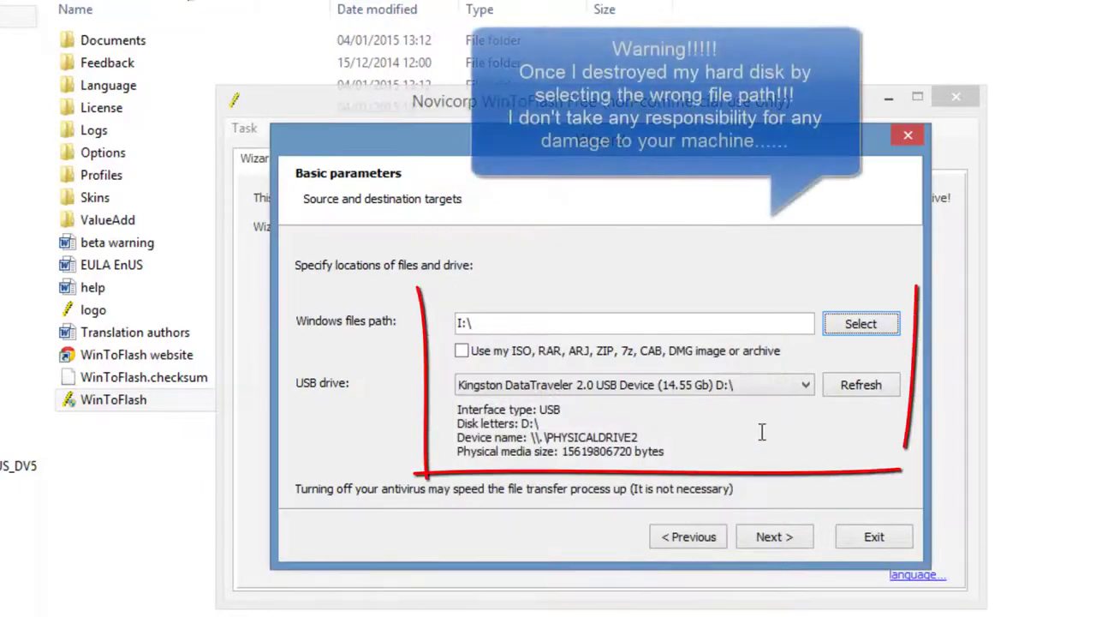
Refresh the USB drive list, choose USB DISK 2.0 USB Device (14.91 Gb) J:\, and check Removable Disk (J:) in File Explorer
{"action": "left_click", "coordinate": [858, 384]}
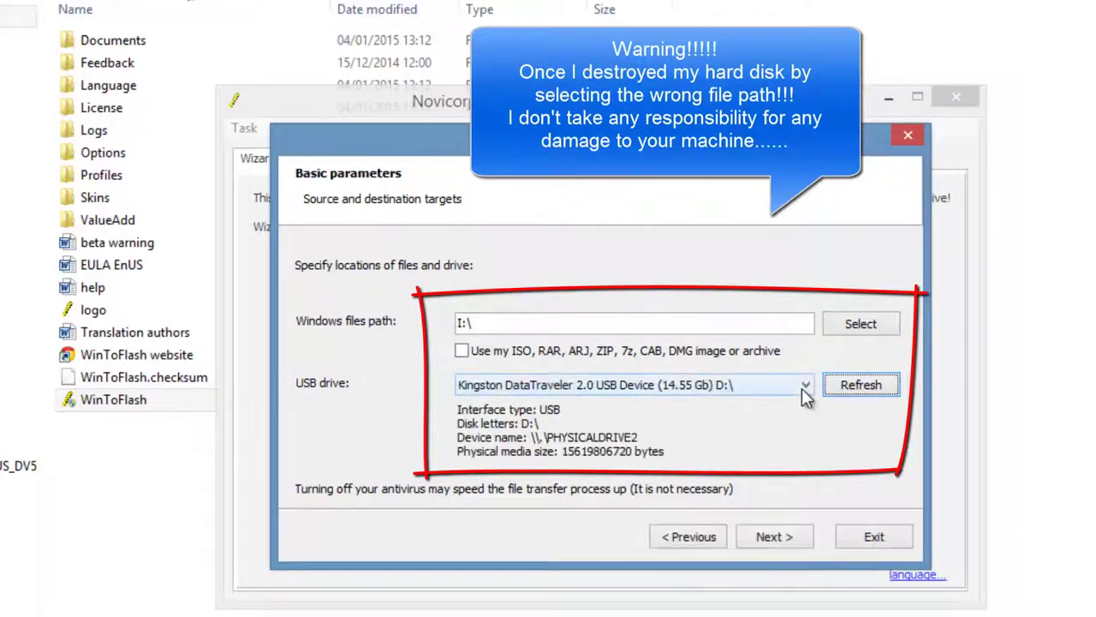
{"action": "left_click", "coordinate": [804, 387]}
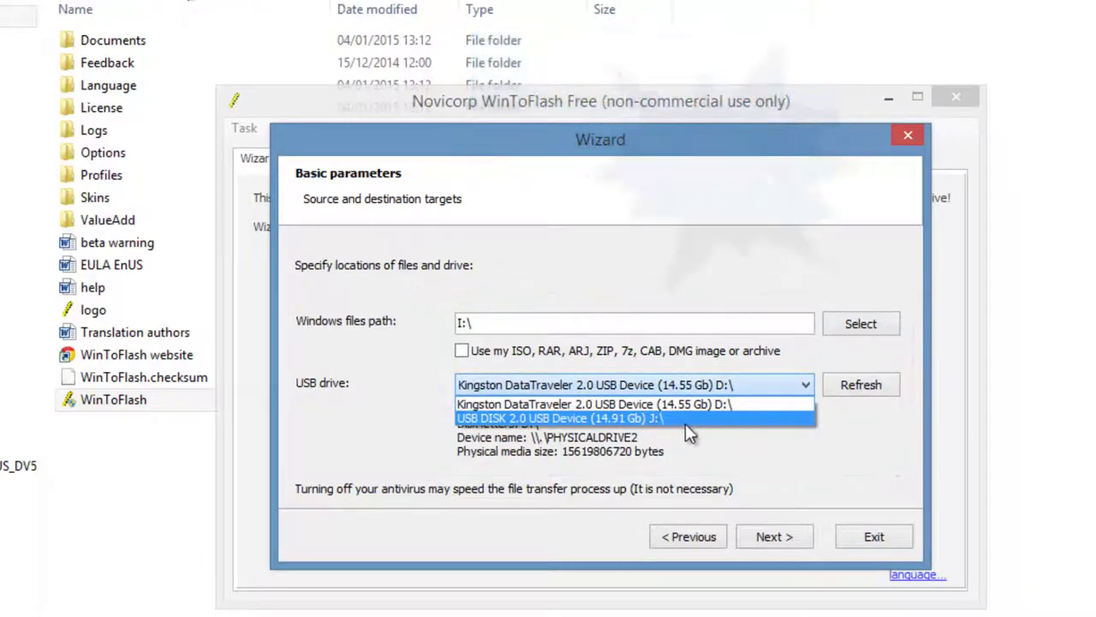
{"action": "left_click", "coordinate": [674, 418]}
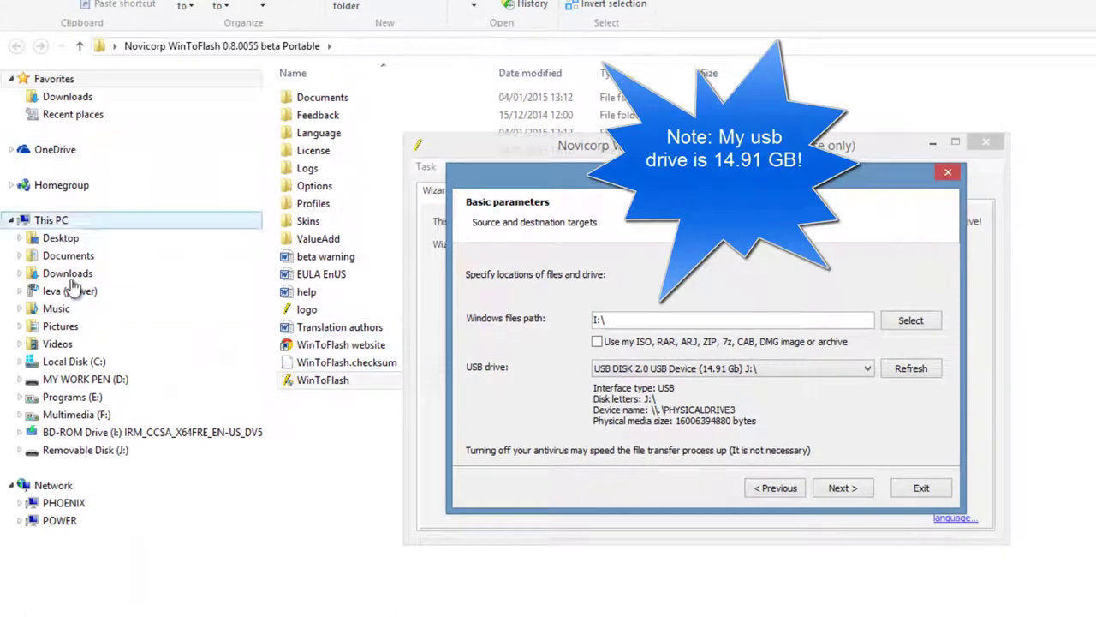
{"action": "left_click", "coordinate": [75, 451]}
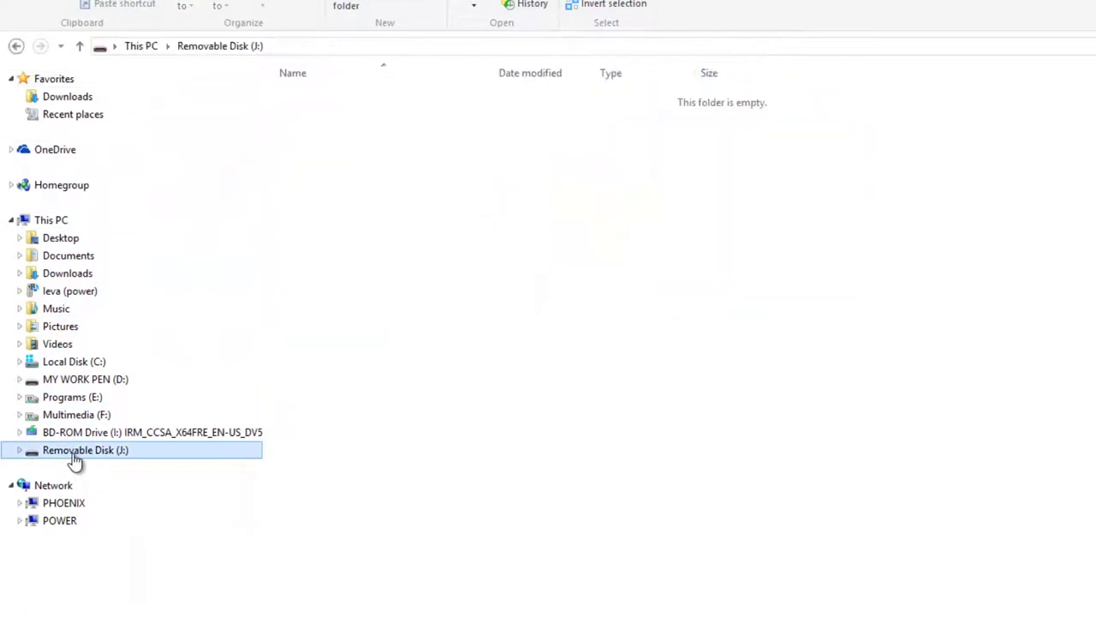
{"action": "key", "text": "alt+Tab"}
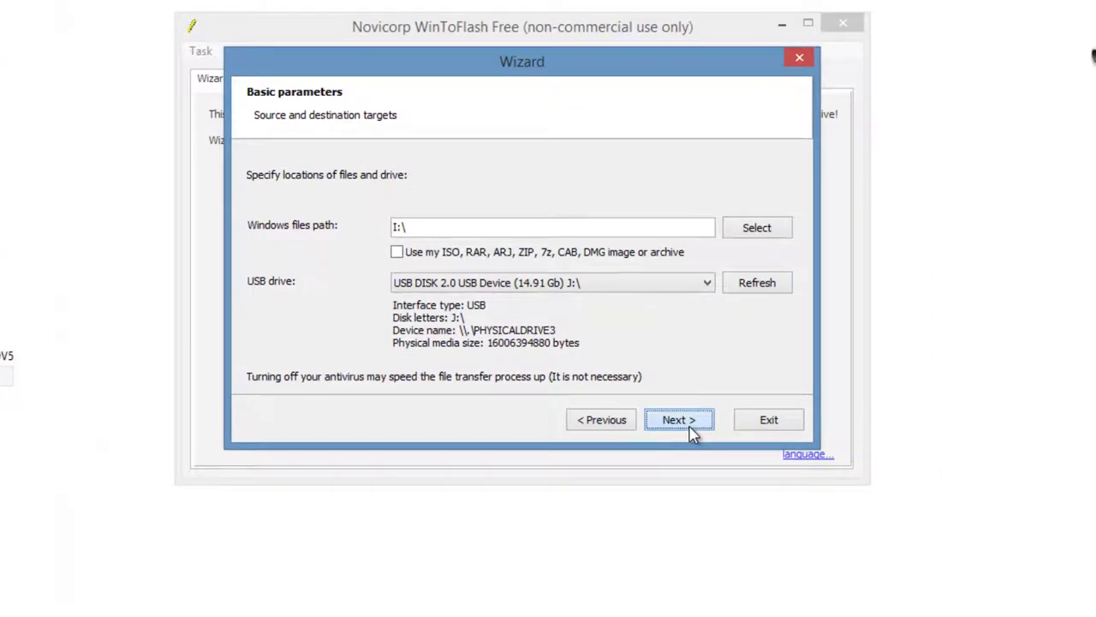
Start the setup transfer from the Basic parameters page and agree to format the target USB drive
{"action": "left_click", "coordinate": [691, 428]}
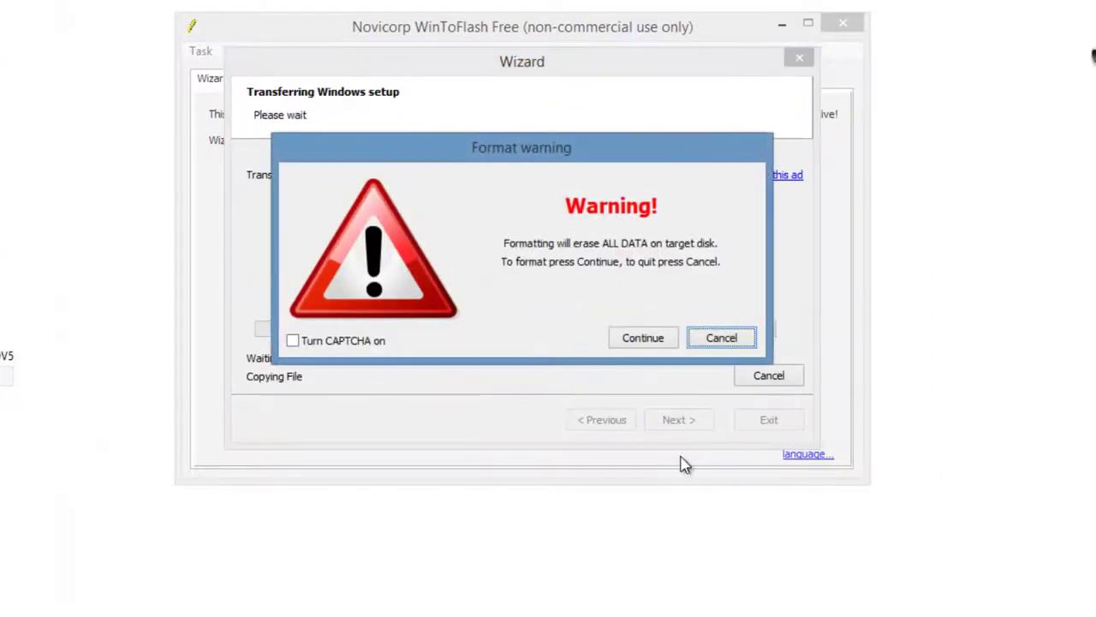
{"action": "left_click_drag", "start_coordinate": [566, 157], "coordinate": [586, 347]}
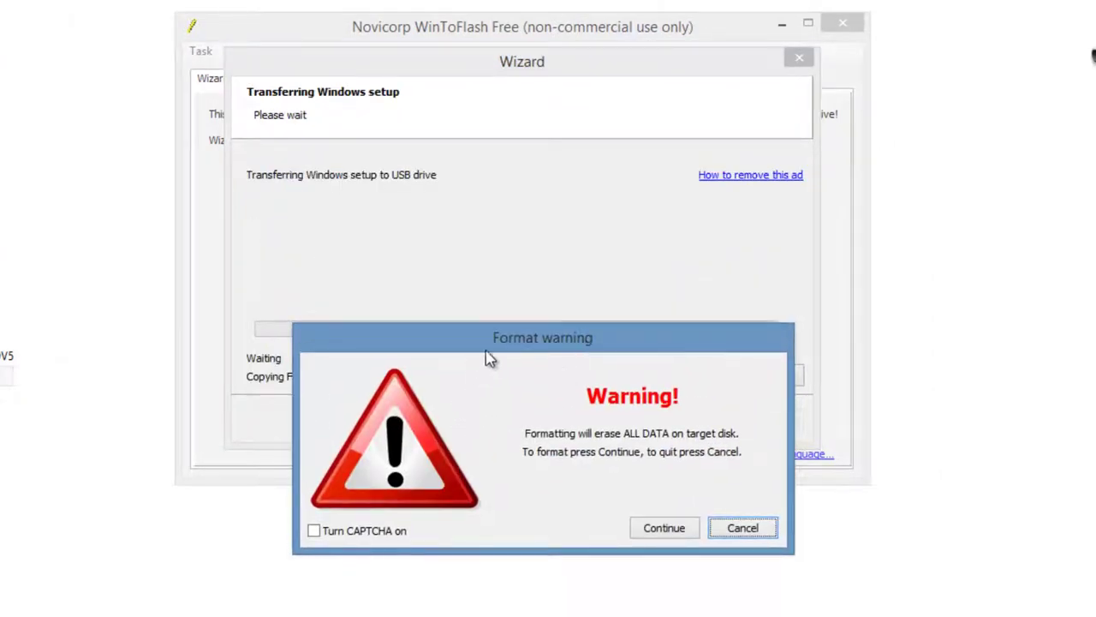
{"action": "left_click_drag", "start_coordinate": [488, 350], "coordinate": [308, 380]}
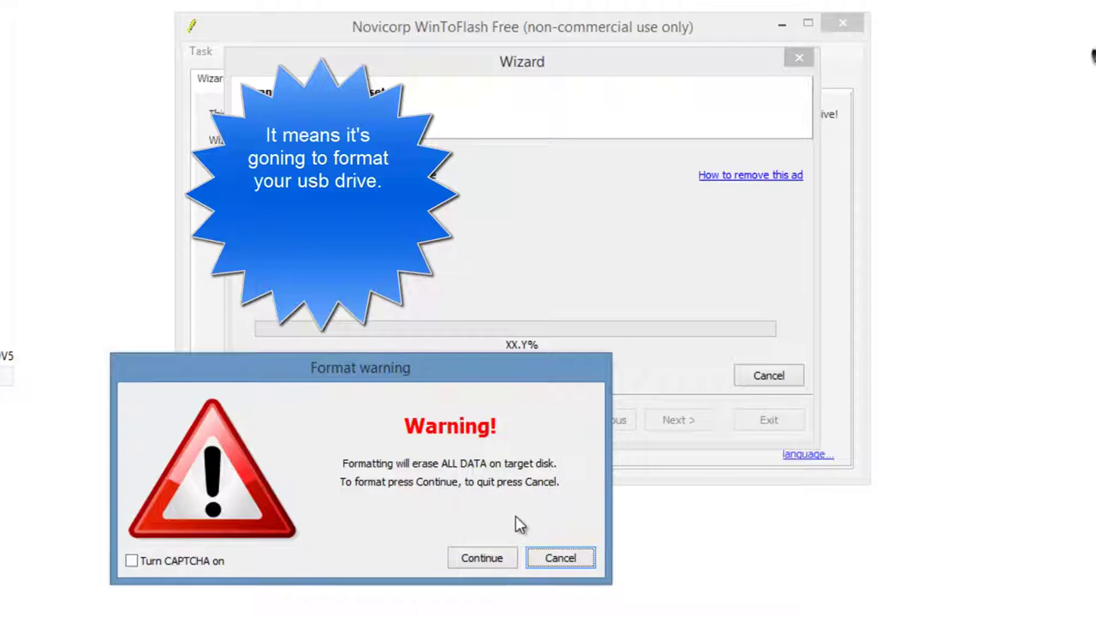
{"action": "left_click", "coordinate": [483, 561]}
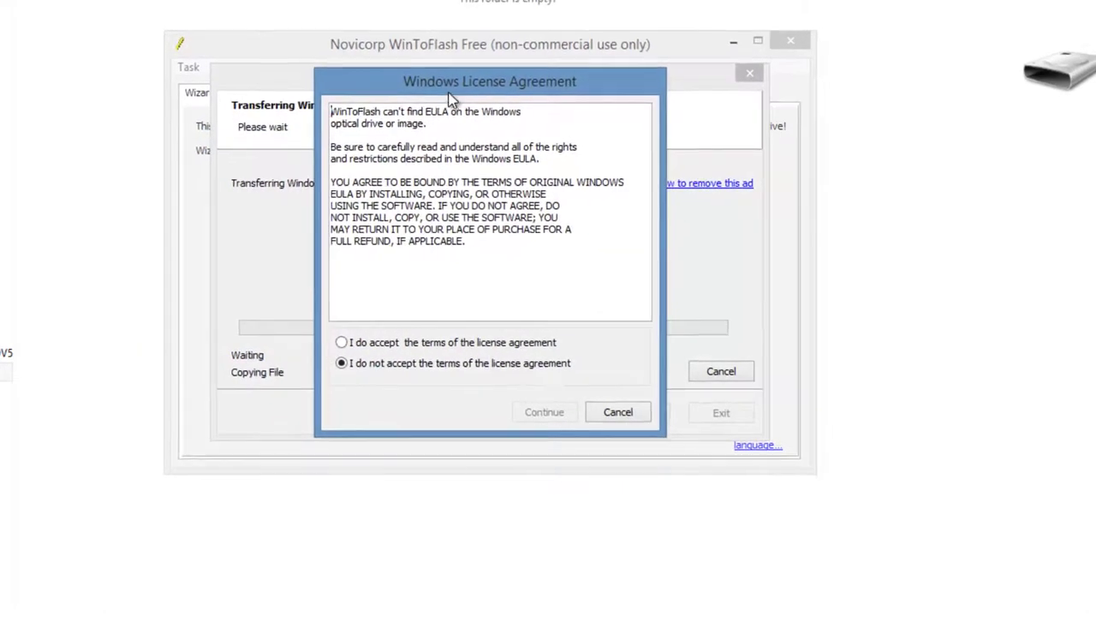
Accept the terms of the Windows License Agreement and continue transferring the setup files to the USB drive
{"action": "left_click_drag", "start_coordinate": [452, 99], "coordinate": [866, 162]}
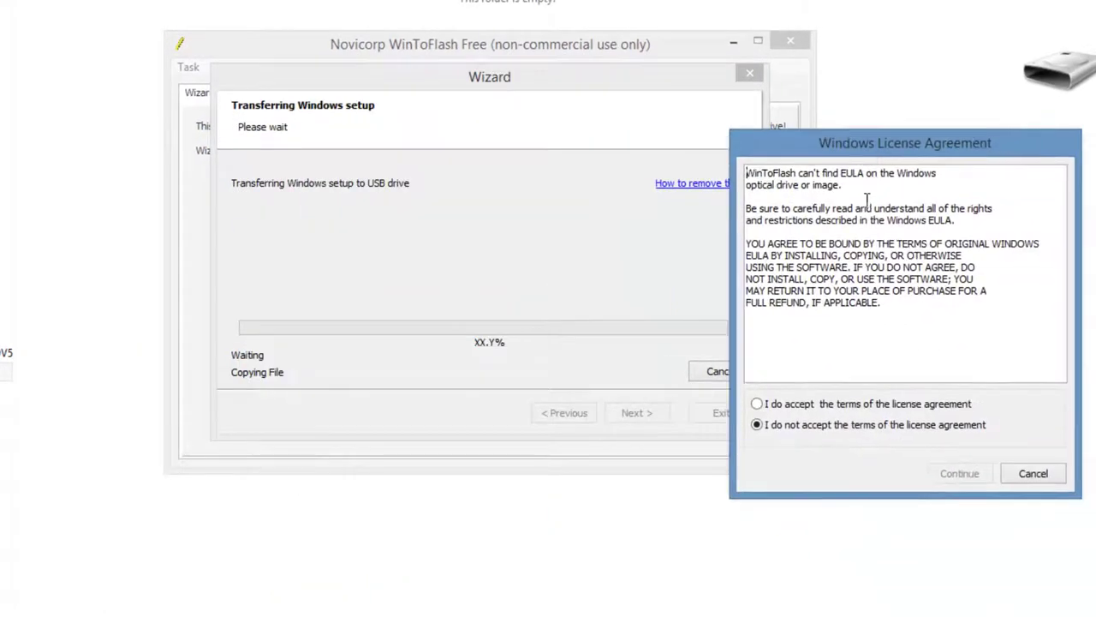
{"action": "left_click", "coordinate": [757, 404]}
{"action": "left_click", "coordinate": [968, 476]}
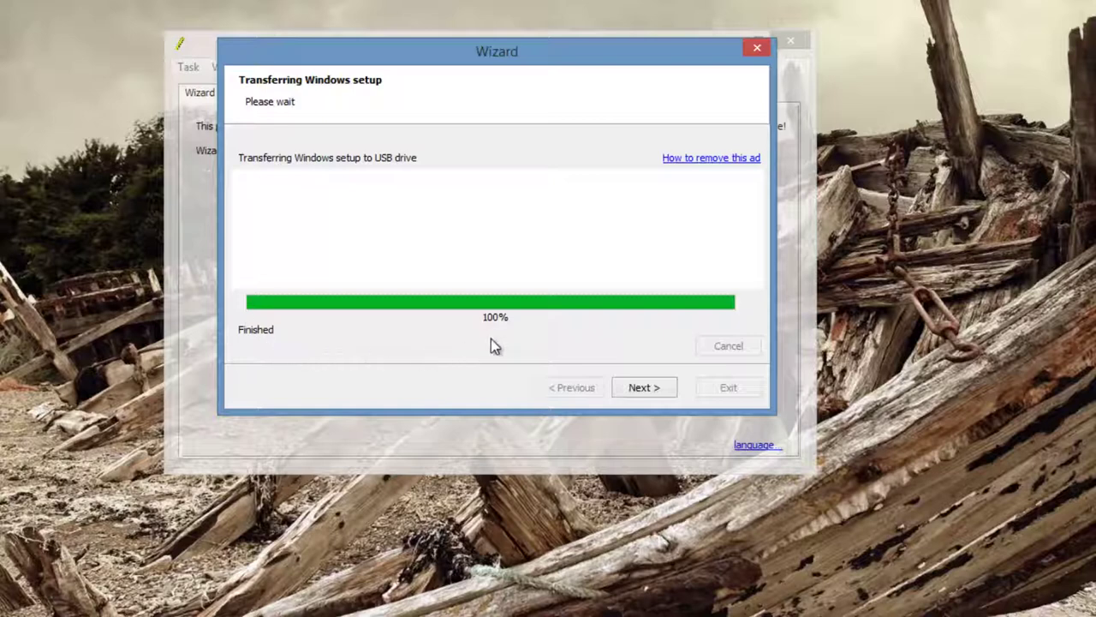
Finish the transfer wizard once the copy is complete, then exit it and close WinToFlash
{"action": "left_click", "coordinate": [646, 390]}
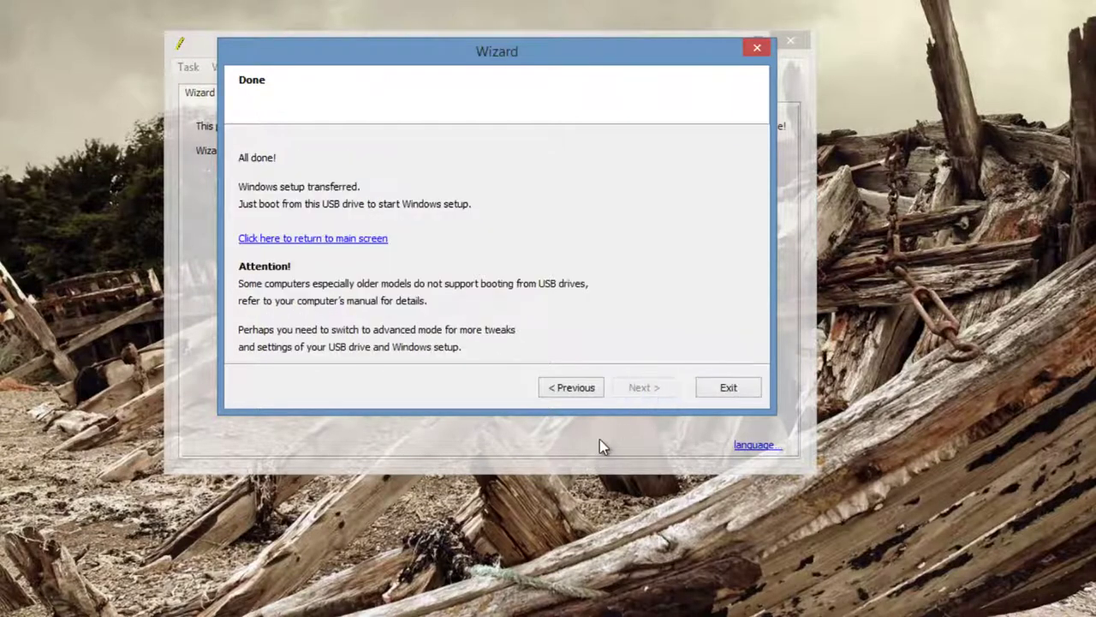
{"action": "left_click", "coordinate": [746, 387]}
{"action": "left_click", "coordinate": [788, 42]}
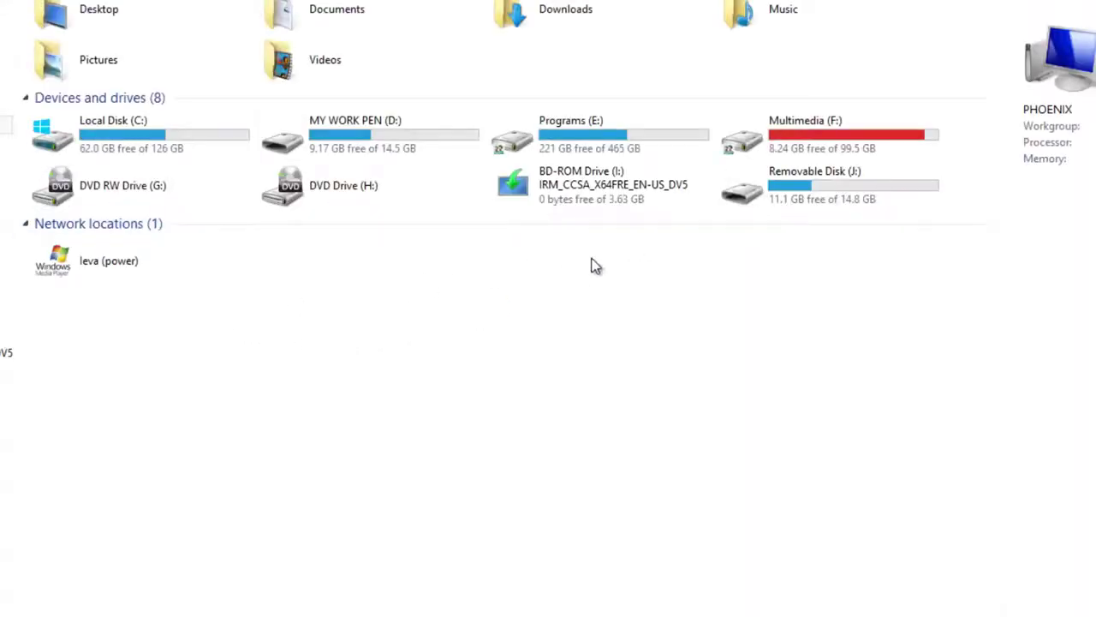
Open Removable Disk (J:) from This PC in File Explorer and run its setup application
{"action": "left_click", "coordinate": [809, 197]}
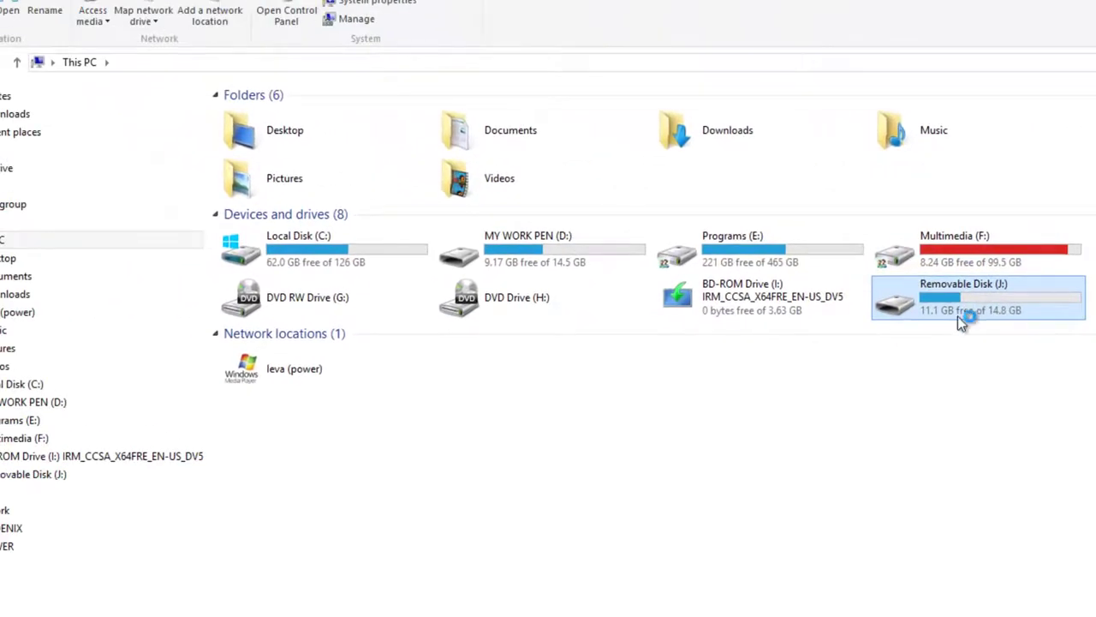
{"action": "double_click", "coordinate": [967, 304]}
{"action": "left_click", "coordinate": [248, 245]}
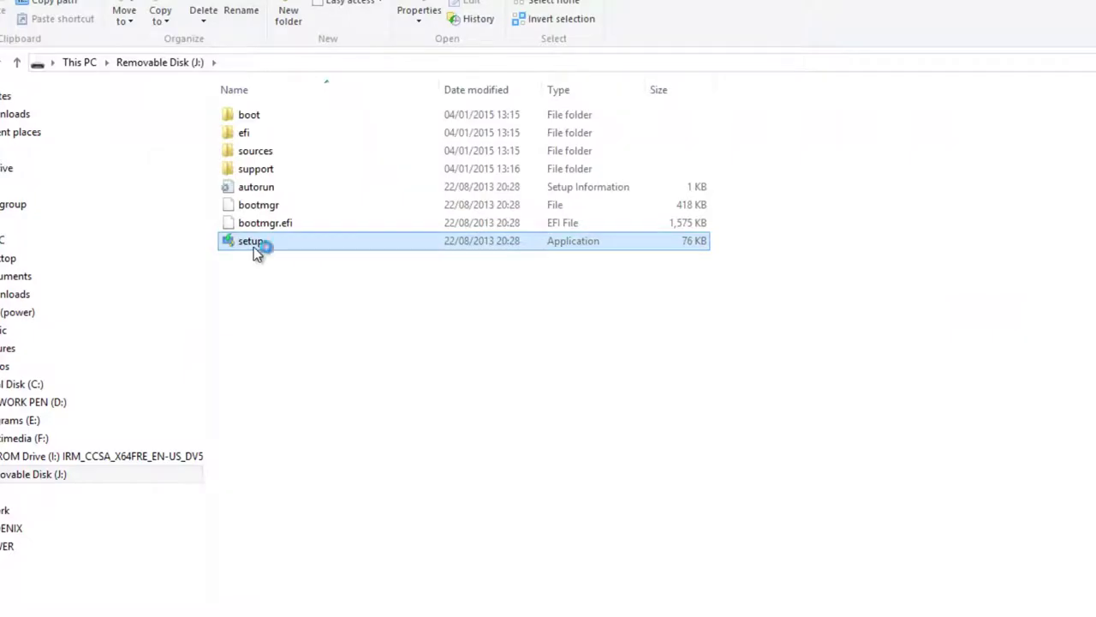
{"action": "double_click", "coordinate": [253, 247]}
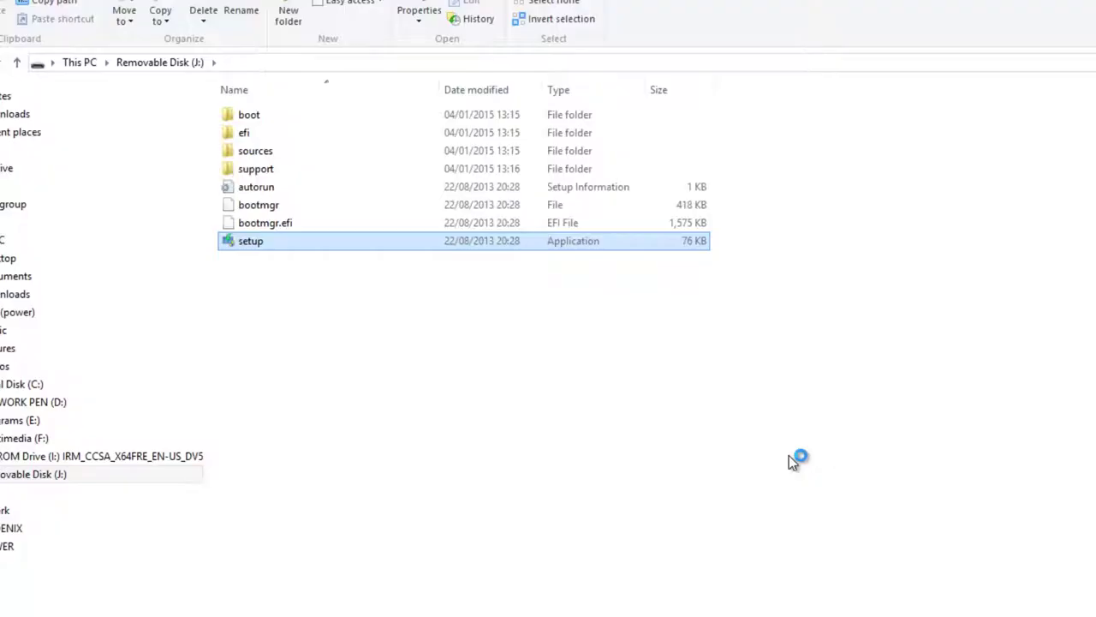